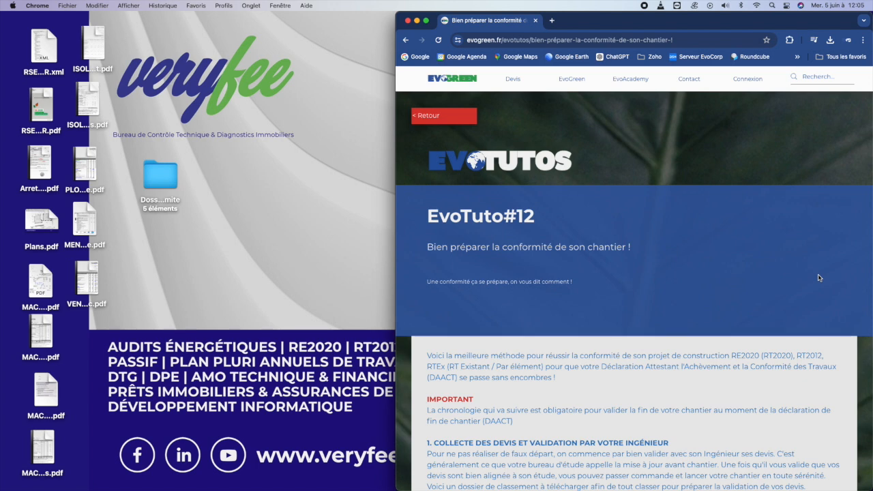
# - Scroll the EvoTuto#12 page down to the 'Voici la liste des pièces à fournir' RT2012 quotes list
pyautogui.scroll(-5, 788, 293)
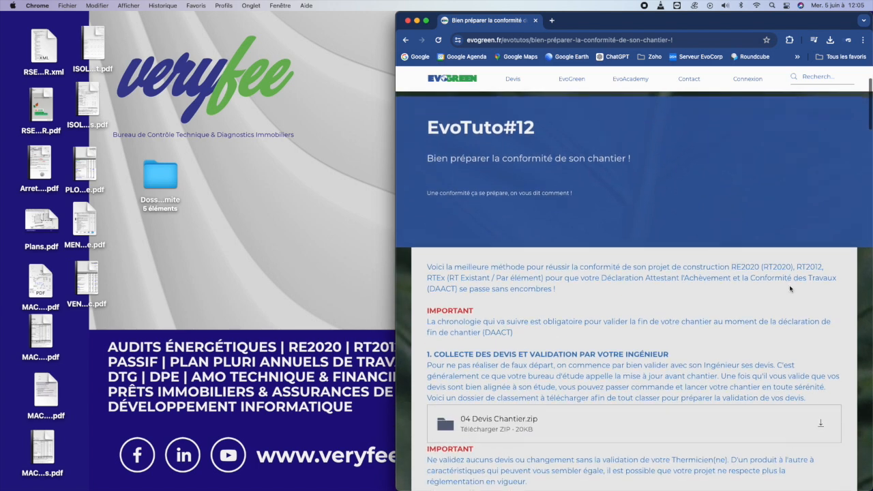
pyautogui.scroll(-1, 788, 293)
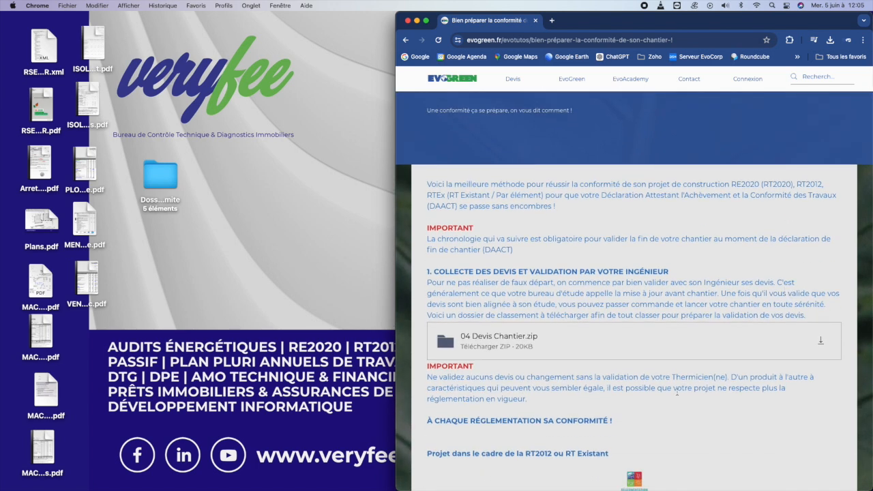
pyautogui.scroll(-1, 647, 270)
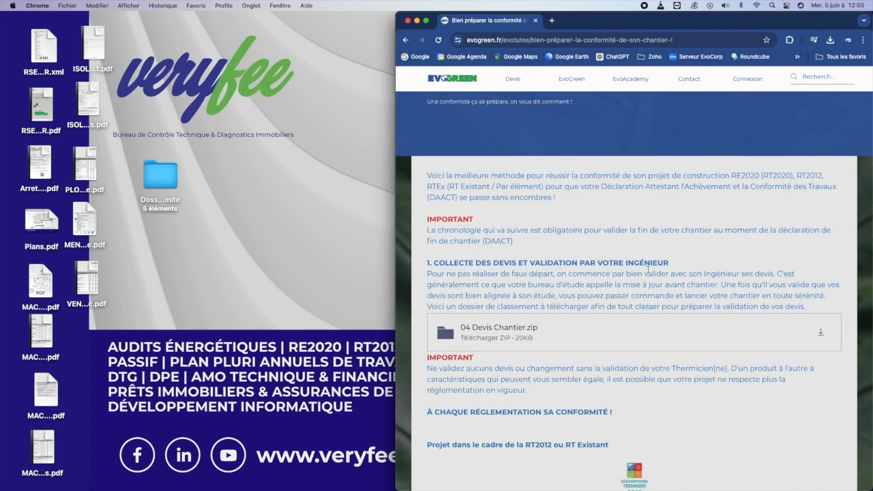
pyautogui.scroll(-9, 650, 273)
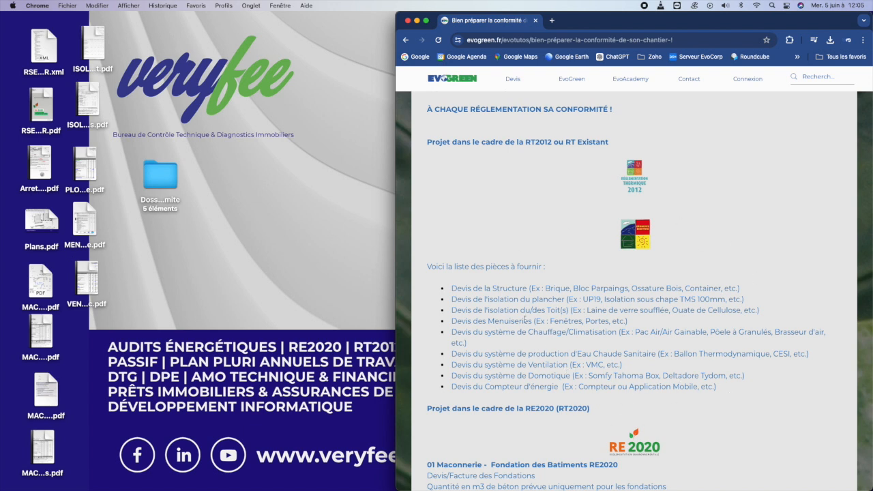
# - Highlight the list of required quotes, then clear the selection and continue down the page
pyautogui.moveTo(452, 289); pyautogui.dragTo(735, 389)
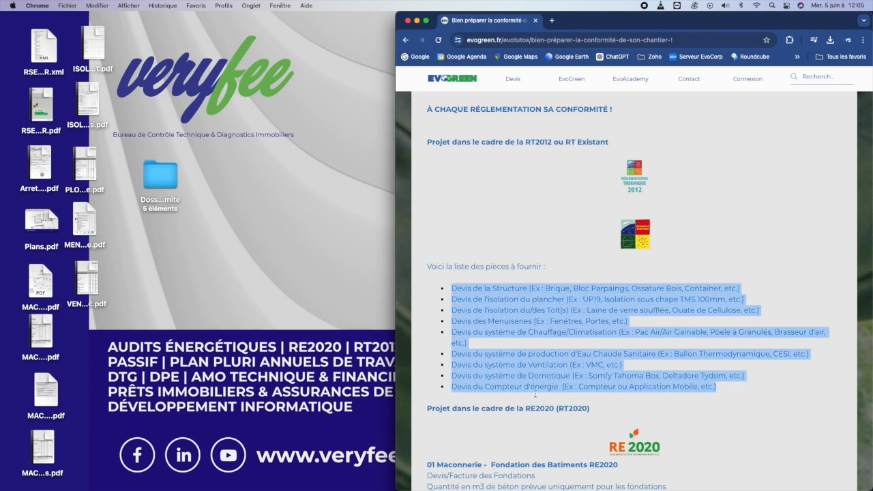
pyautogui.scroll(-3, 538, 363)
pyautogui.click(532, 337)
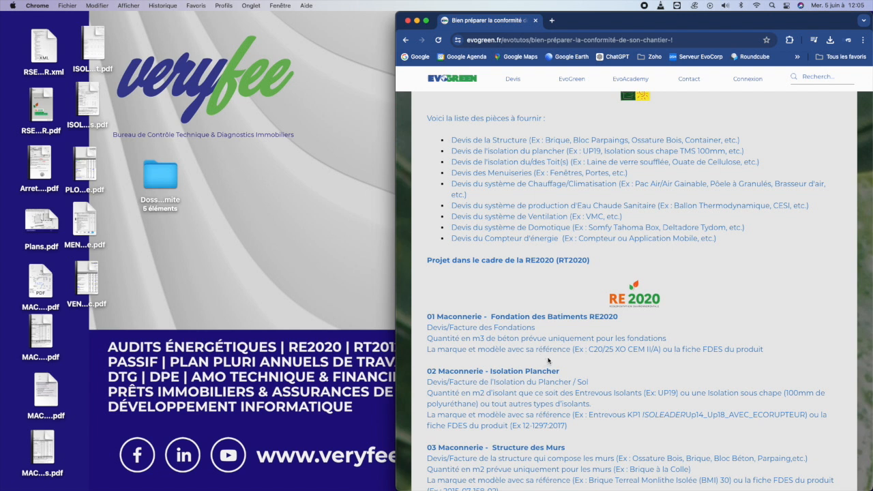
pyautogui.scroll(-2, 576, 351)
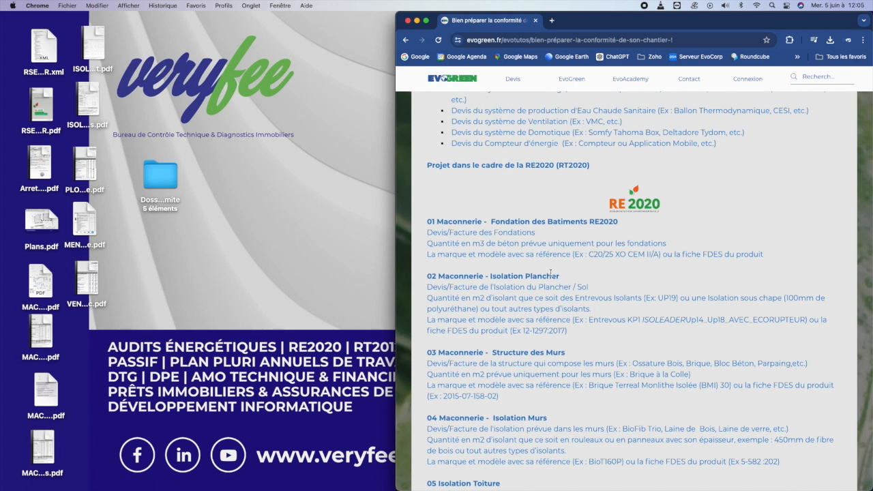
# - Read through RE2020 sections 01–13, from FDES down to the Dossier Conformite.zip download
pyautogui.moveTo(703, 253); pyautogui.dragTo(725, 254)
pyautogui.scroll(-5, 695, 420)
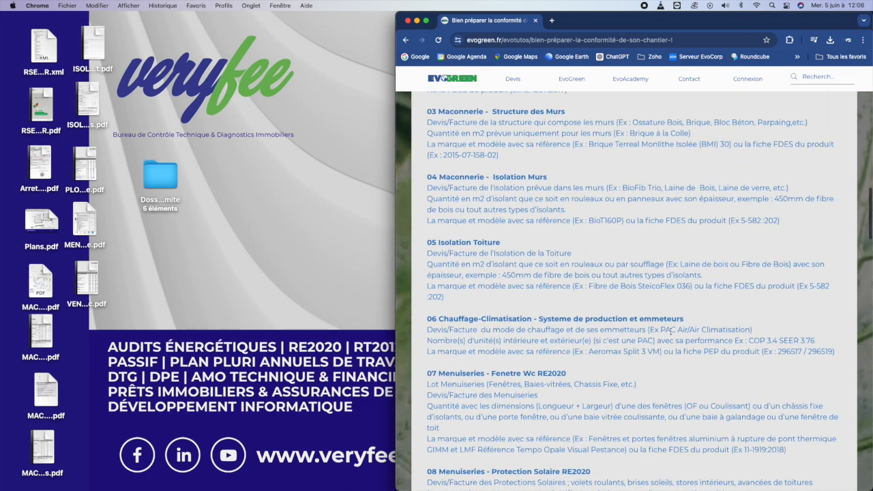
pyautogui.scroll(-8, 672, 331)
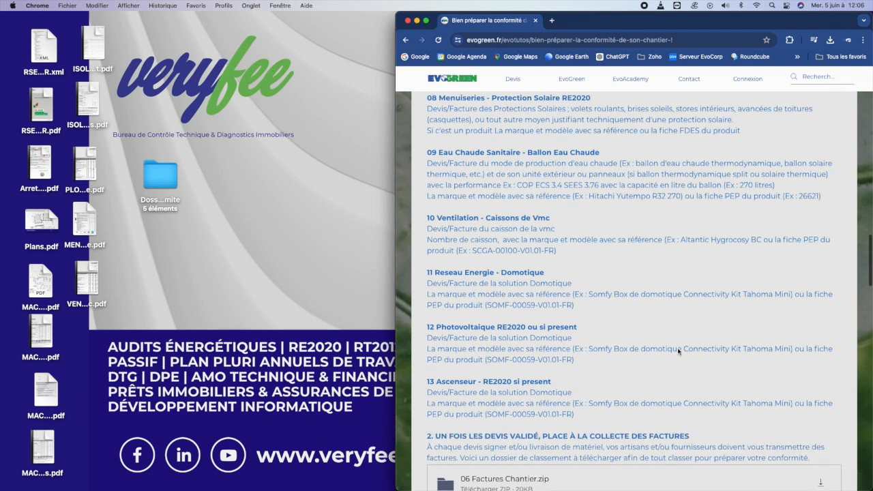
pyautogui.scroll(-5, 675, 351)
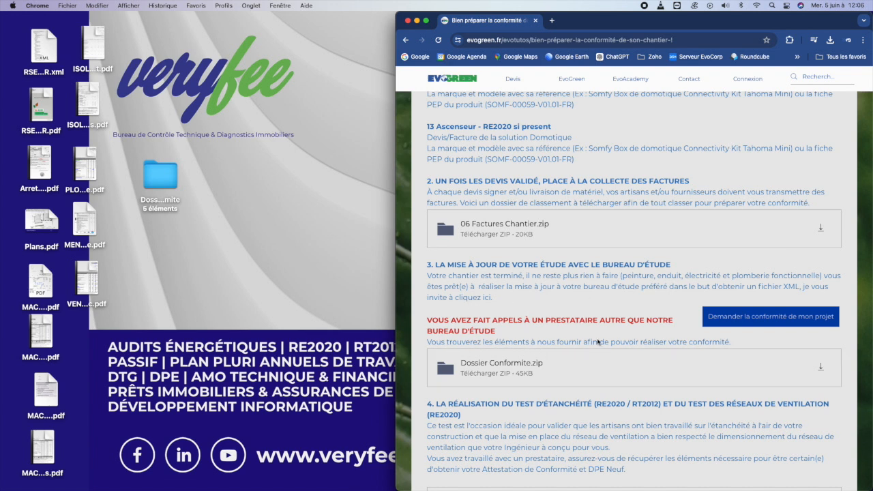
pyautogui.click(164, 170)
pyautogui.click(233, 186)
# - Open Dossier Conformite and view the 01 Etude Format XML and 03 Rapport Etude subfolders
pyautogui.doubleClick(156, 182)
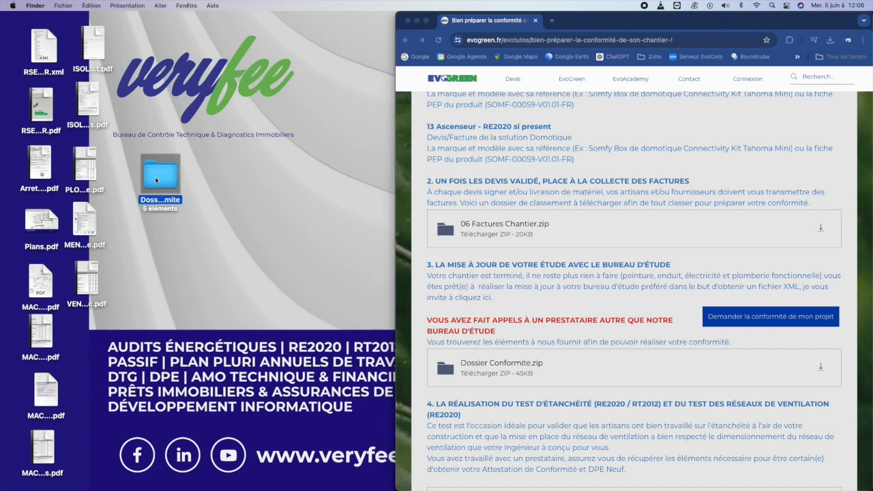
pyautogui.click(434, 116)
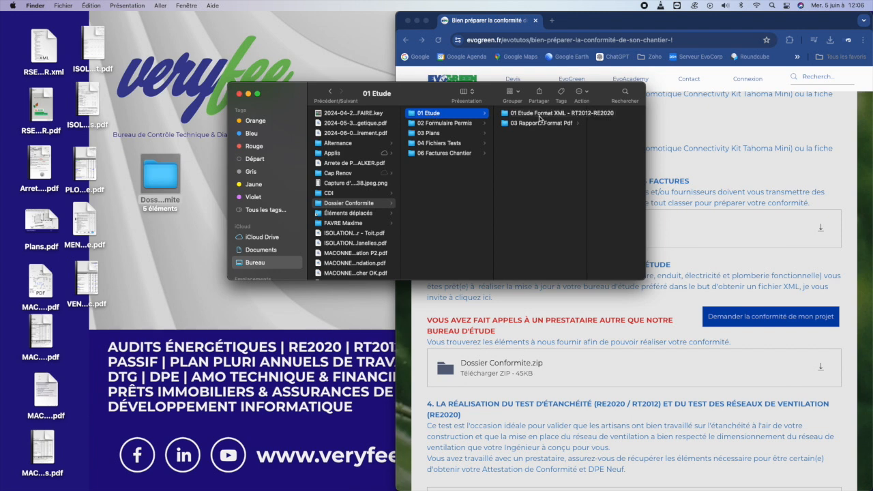
pyautogui.moveTo(421, 94); pyautogui.dragTo(410, 158)
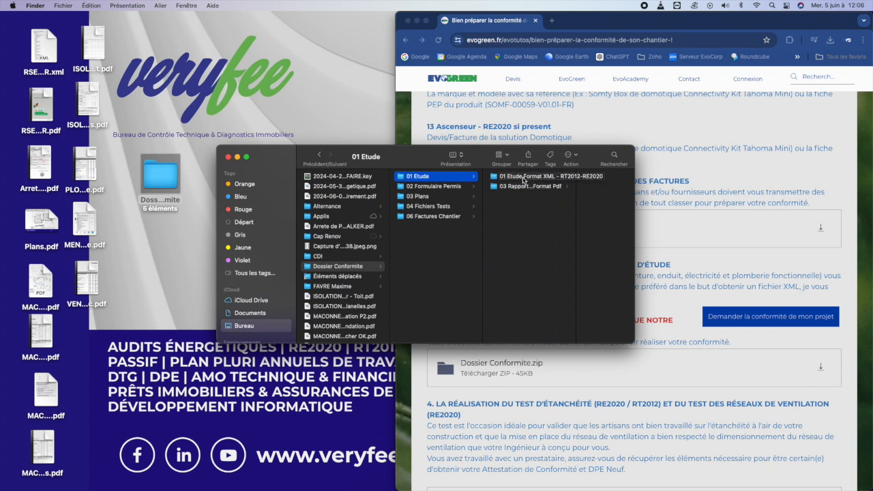
pyautogui.click(523, 177)
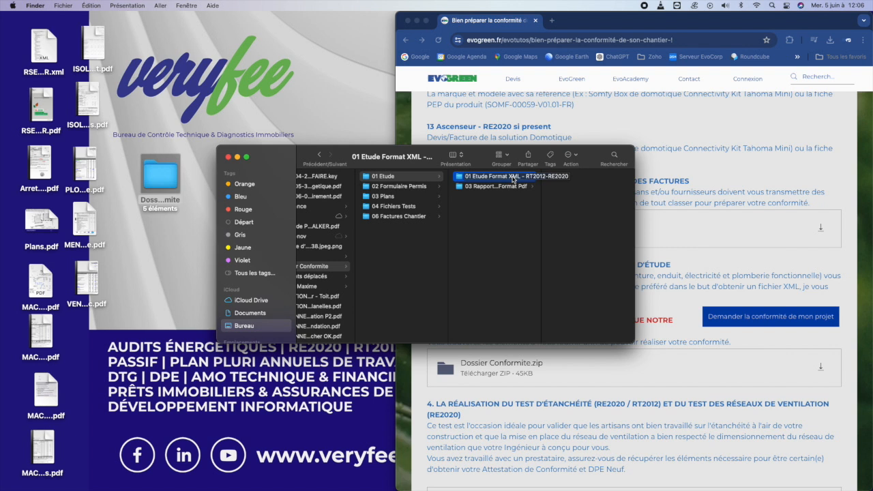
pyautogui.click(512, 187)
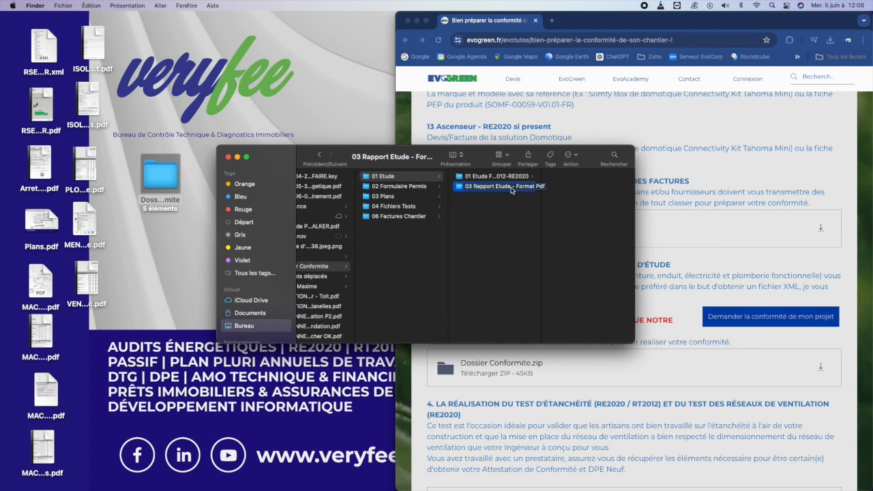
# - Check 02 Formulaire Permis, 03 Plans, 04 Fichiers Tests and 06 Factures Chantier, returning to 01 Etude
pyautogui.click(408, 187)
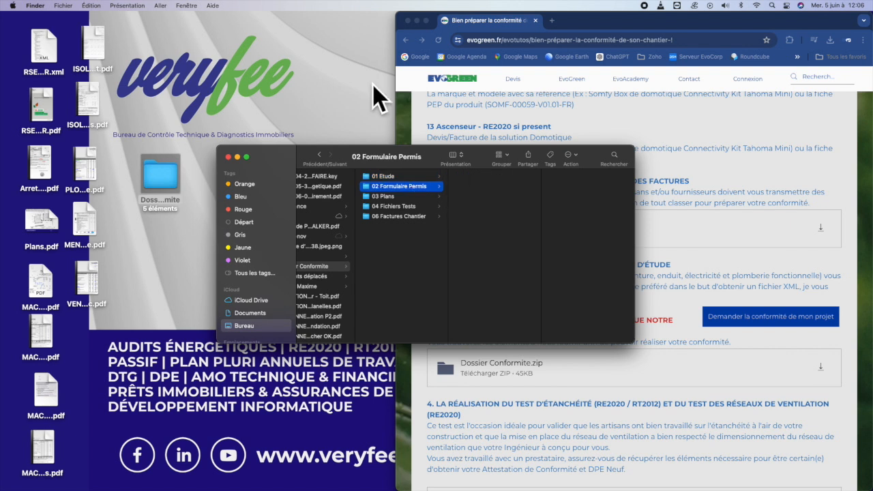
pyautogui.click(410, 197)
pyautogui.click(413, 206)
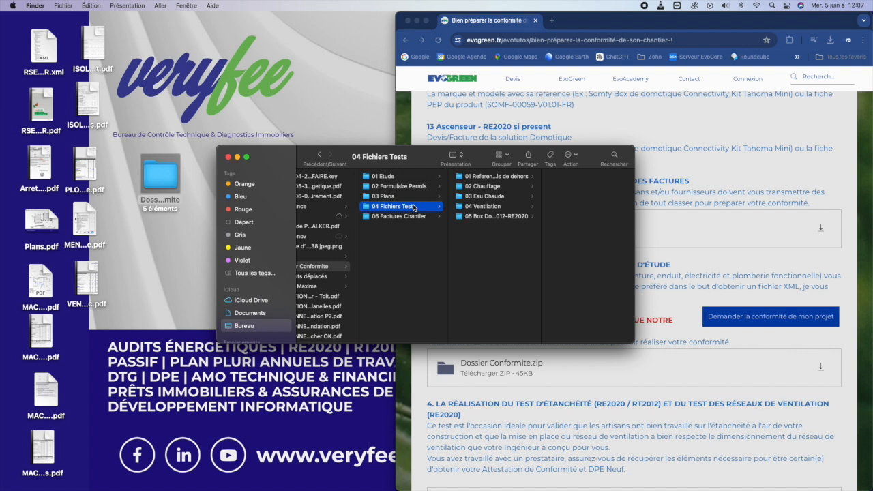
pyautogui.click(410, 216)
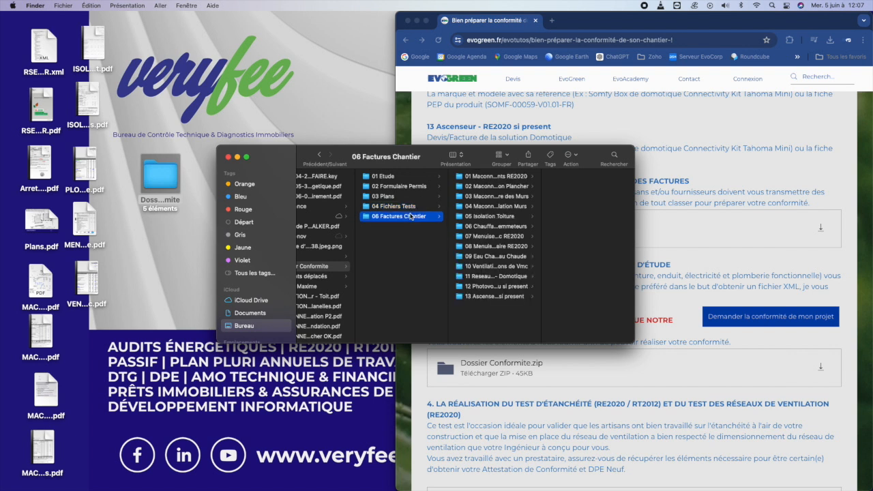
pyautogui.click(393, 177)
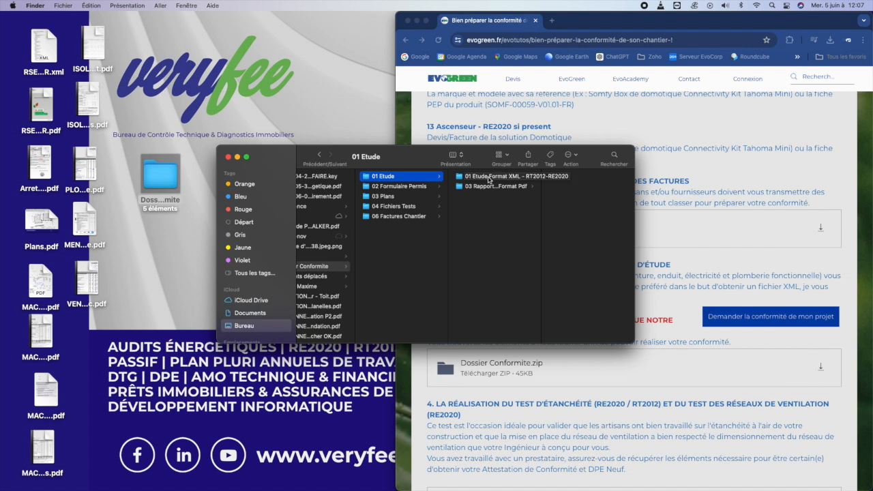
pyautogui.click(488, 180)
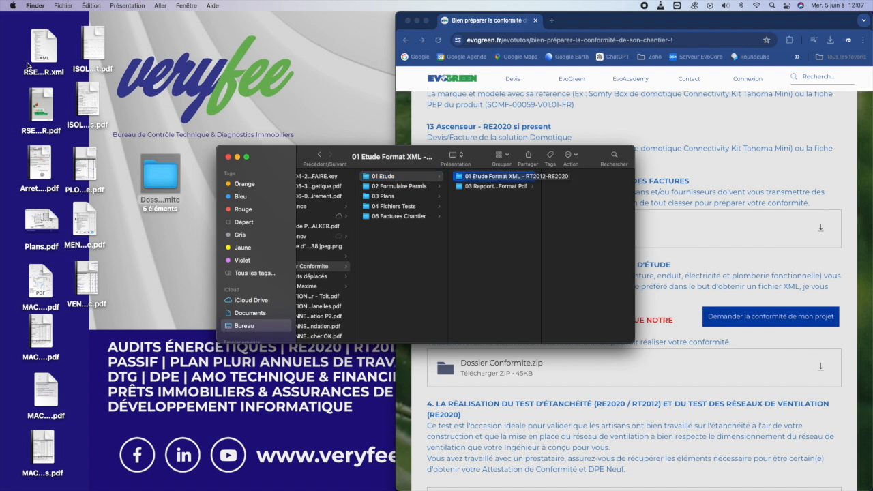
# - Move the RSE .xml into 01 Etude Format XML and the RSE .pdf into 03 Rapport Etude - Format Pdf
pyautogui.moveTo(39, 52); pyautogui.dragTo(579, 211)
pyautogui.click(495, 186)
pyautogui.click(39, 106)
pyautogui.moveTo(39, 106); pyautogui.dragTo(577, 243)
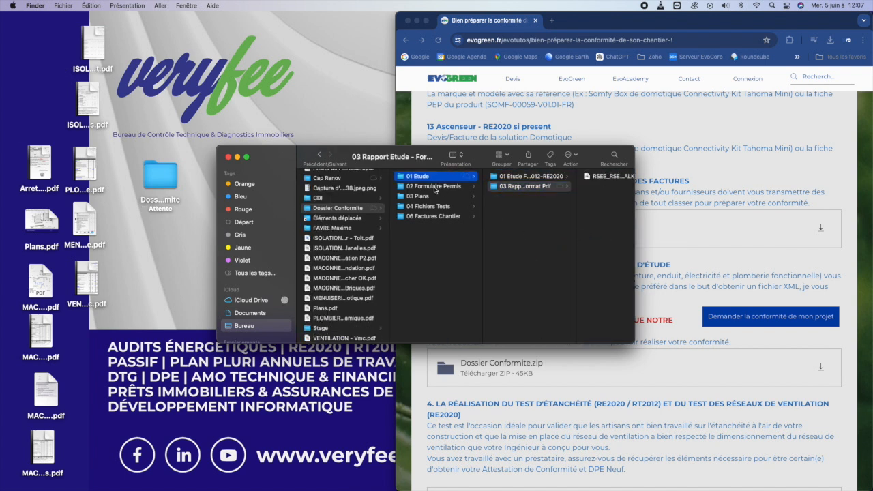
# - Select 02 Formulaire Permis and open the desktop permit PDF to check it
pyautogui.click(435, 186)
pyautogui.click(39, 162)
pyautogui.doubleClick(39, 162)
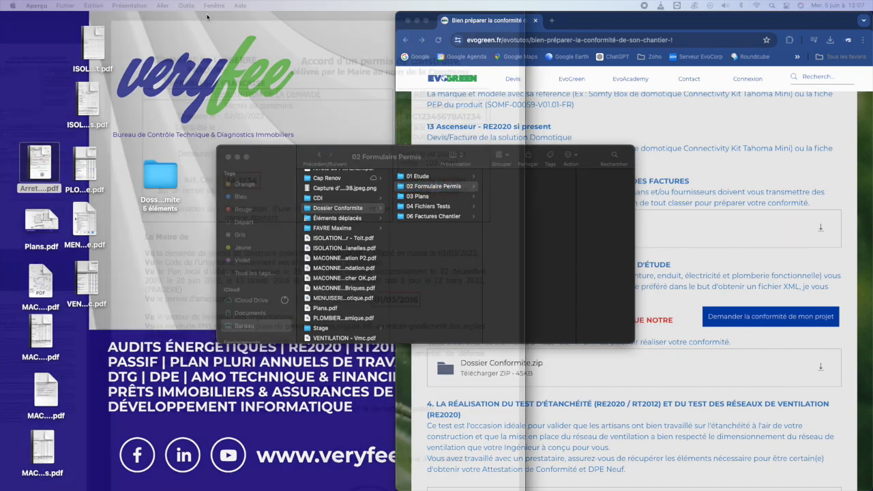
# - Review the Arrete permit PDF in Aperçu, close it, and file it into 02 Formulaire Permis
pyautogui.moveTo(207, 17); pyautogui.dragTo(264, 17)
pyautogui.scroll(-4, 336, 137)
pyautogui.scroll(4, 306, 353)
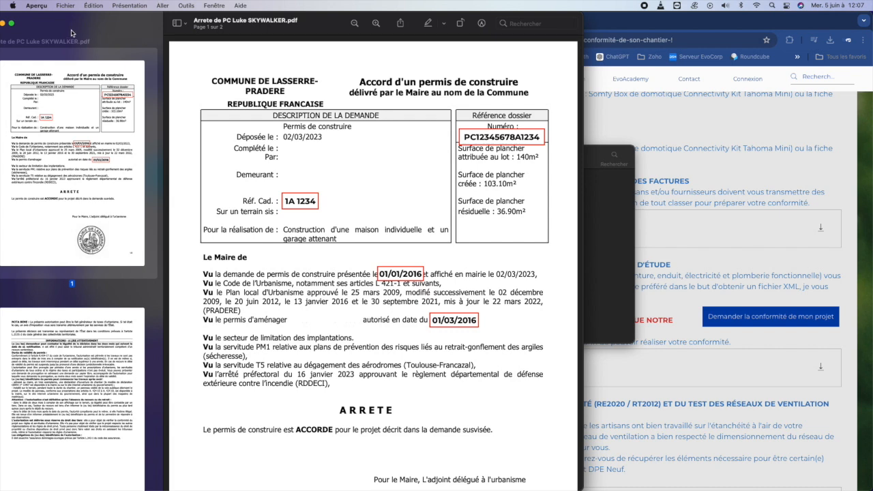
pyautogui.moveTo(72, 33); pyautogui.dragTo(102, 33)
pyautogui.click(24, 23)
pyautogui.moveTo(39, 165); pyautogui.dragTo(521, 220)
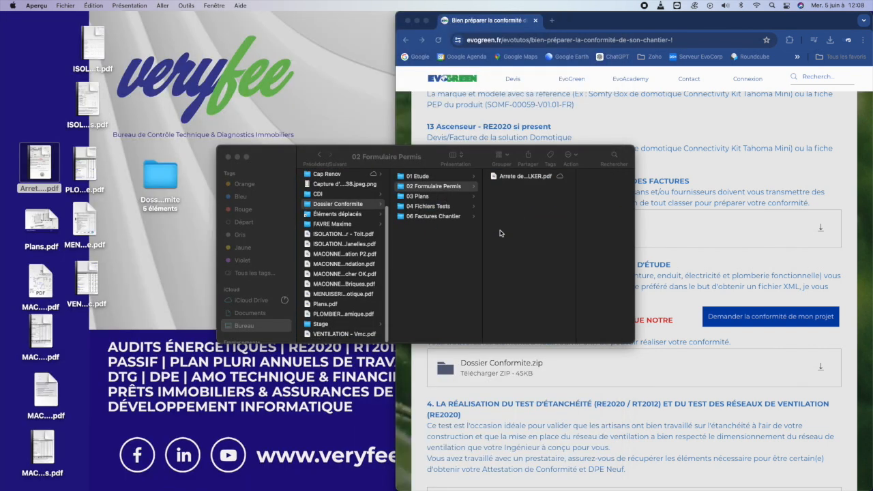
pyautogui.click(430, 198)
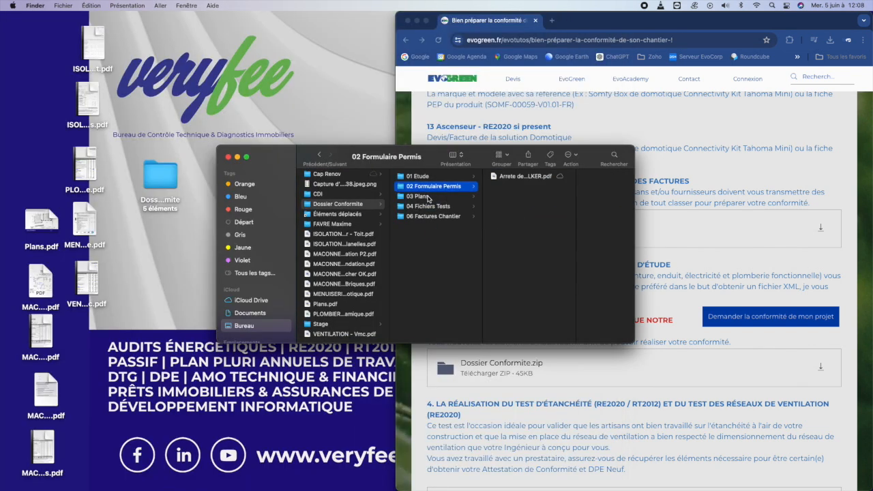
# - Open Plans.pdf in a resized Aperçu window, scroll through the floor plans, and close it
pyautogui.click(428, 197)
pyautogui.doubleClick(48, 220)
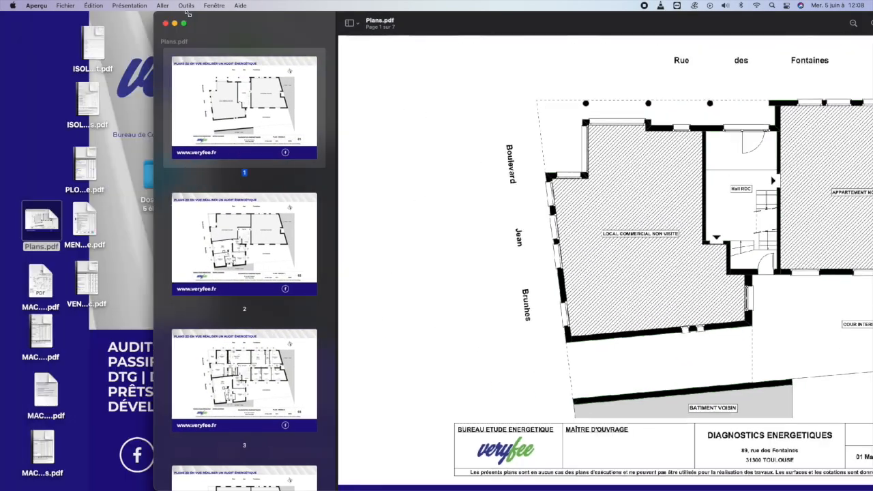
pyautogui.moveTo(188, 14); pyautogui.dragTo(259, 14)
pyautogui.moveTo(382, 29); pyautogui.dragTo(130, 27)
pyautogui.scroll(-20, 636, 278)
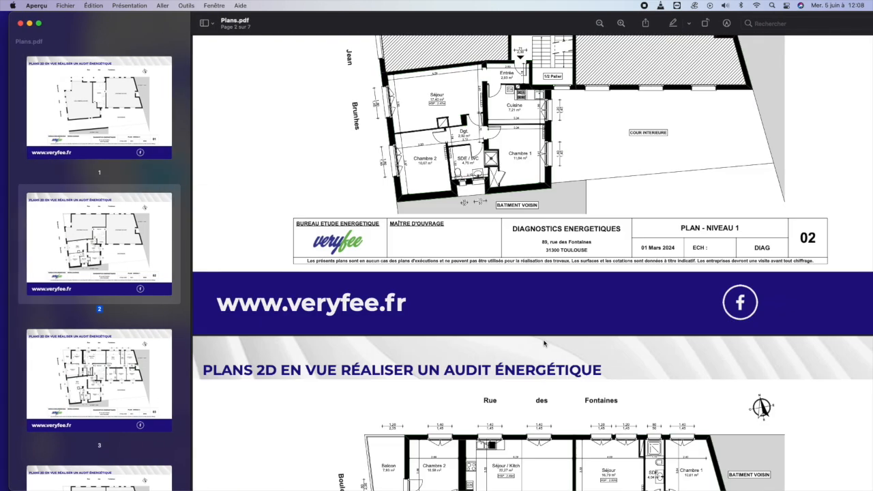
pyautogui.scroll(-20, 543, 341)
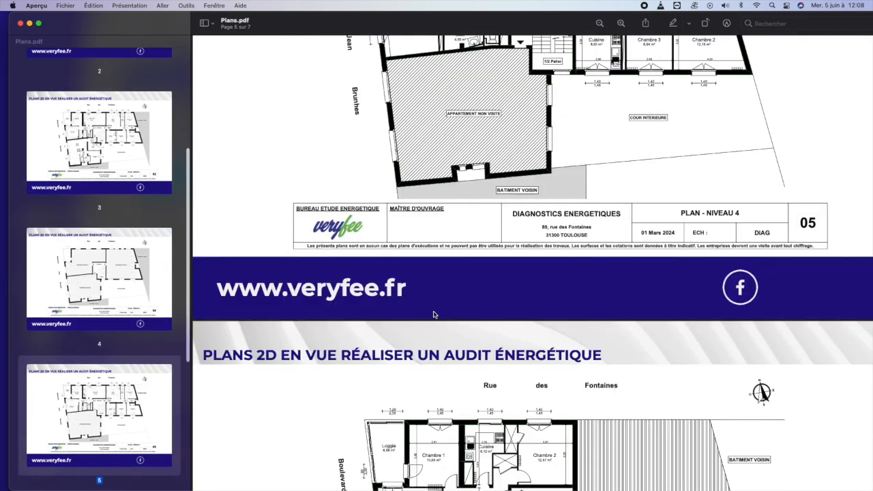
pyautogui.click(21, 23)
# - Move Plans.pdf from the desktop into the 03 Plans folder
pyautogui.moveTo(39, 218); pyautogui.dragTo(513, 222)
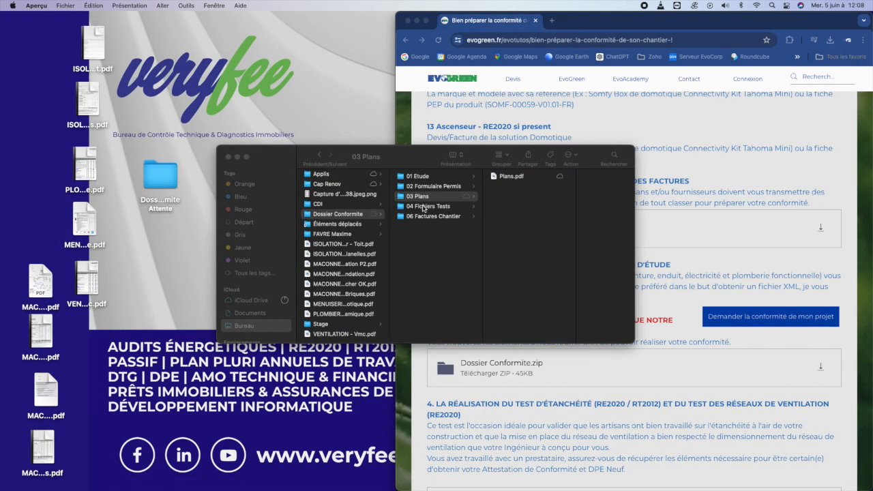
pyautogui.click(423, 208)
pyautogui.click(428, 206)
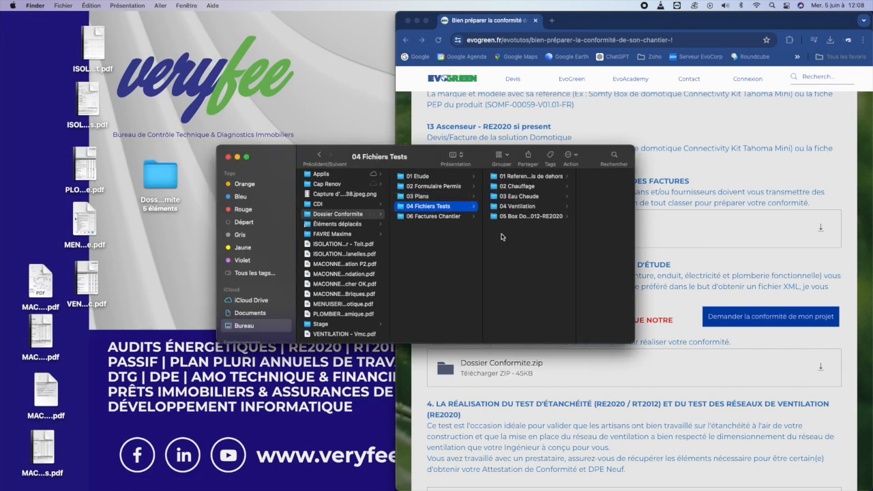
# - File the masonry PDFs into 06 Factures Chantier subfolders 01 foundation, 02 floor and 03 walls
pyautogui.click(439, 217)
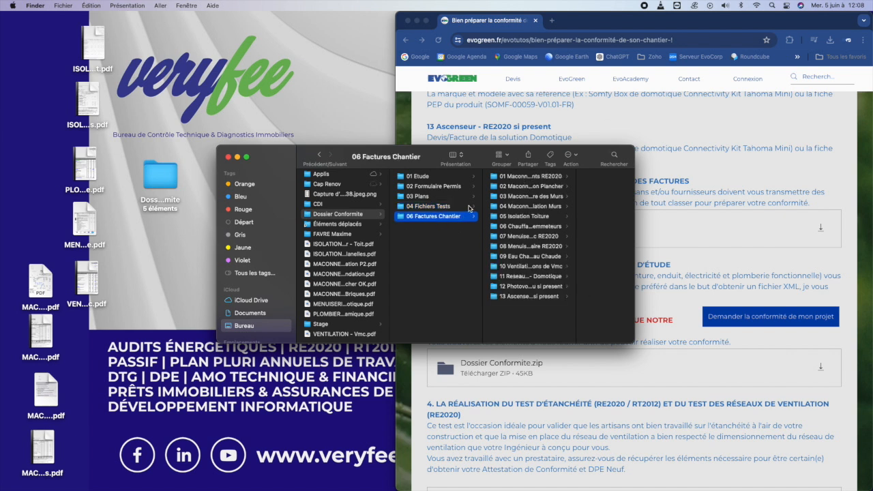
pyautogui.click(525, 176)
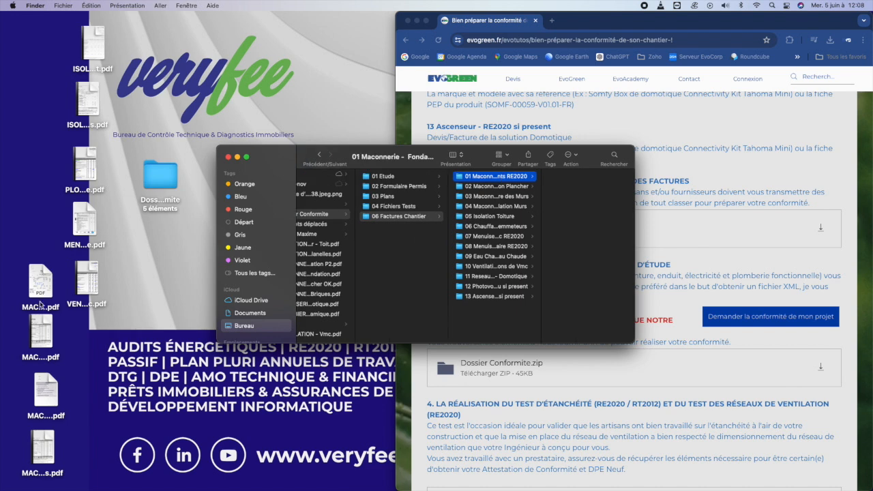
pyautogui.moveTo(45, 280); pyautogui.dragTo(577, 201)
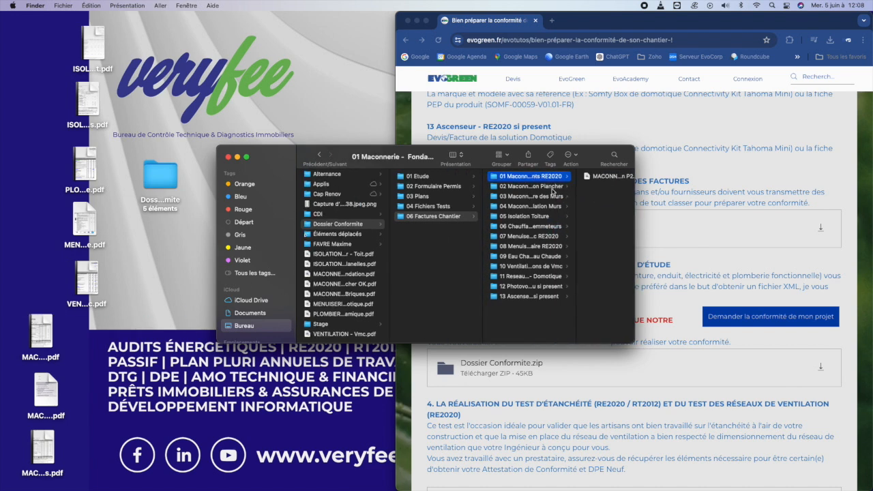
pyautogui.moveTo(44, 323); pyautogui.dragTo(617, 211)
pyautogui.click(544, 188)
pyautogui.moveTo(43, 396); pyautogui.dragTo(588, 199)
pyautogui.click(510, 198)
pyautogui.moveTo(66, 451); pyautogui.dragTo(609, 216)
# - File the insulation PDFs, including ISOLATION - Mur Planelles.pdf, into the 04 wall insulation subfolder
pyautogui.click(550, 207)
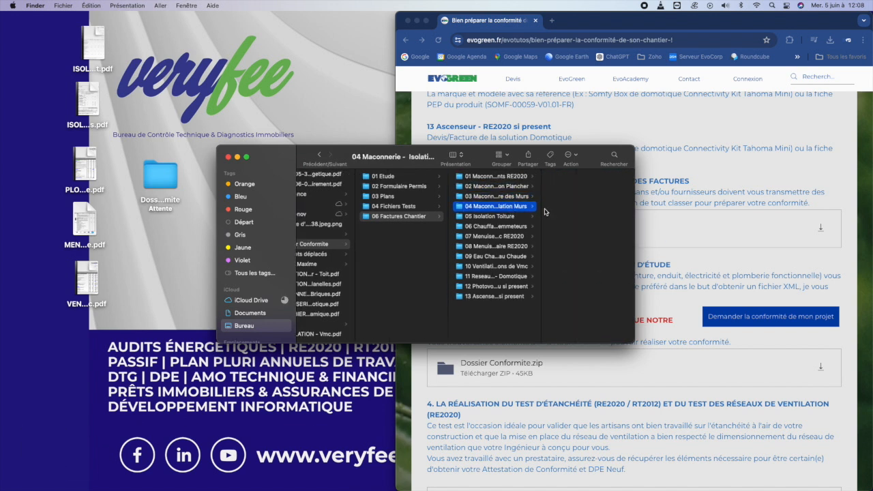
pyautogui.moveTo(101, 39); pyautogui.dragTo(539, 204)
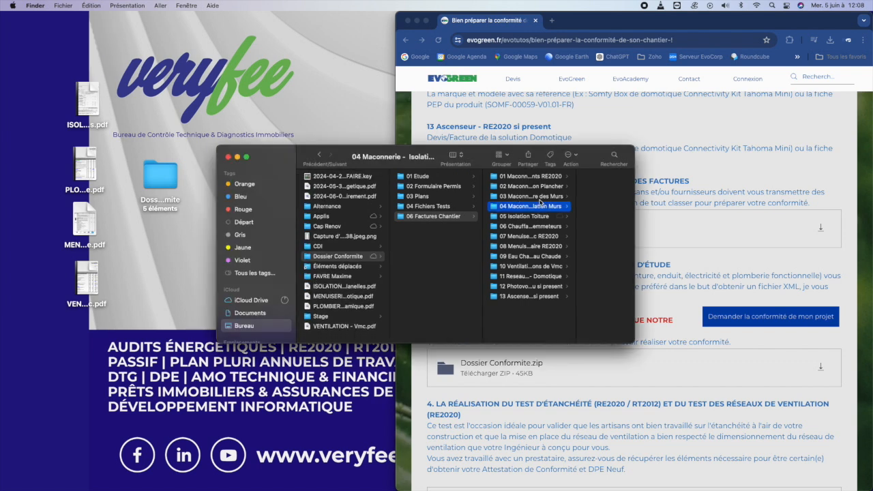
pyautogui.click(546, 197)
pyautogui.click(586, 176)
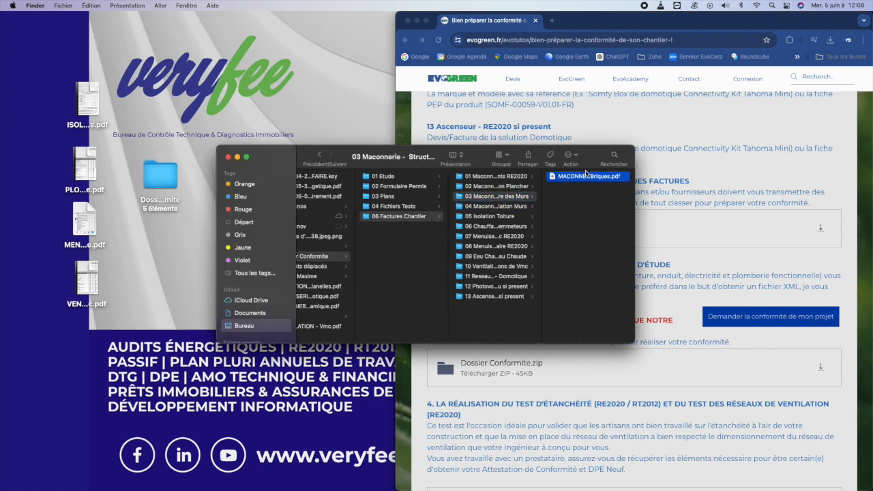
pyautogui.click(407, 207)
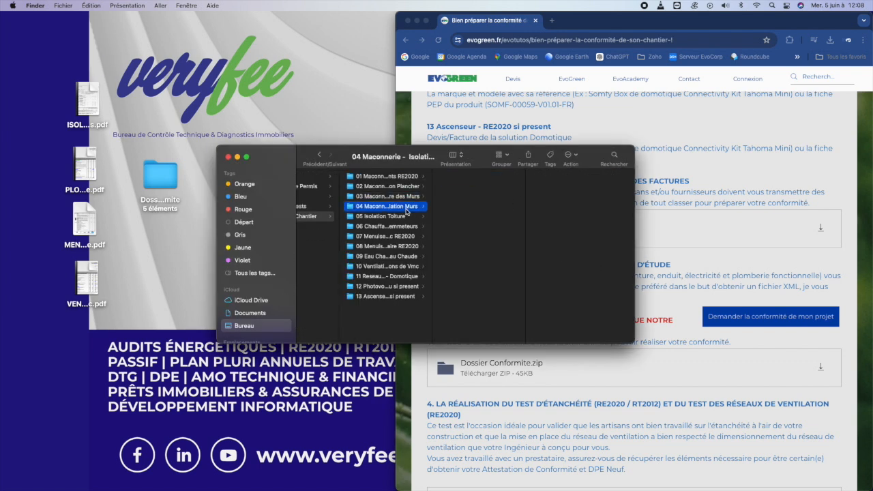
pyautogui.click(96, 102)
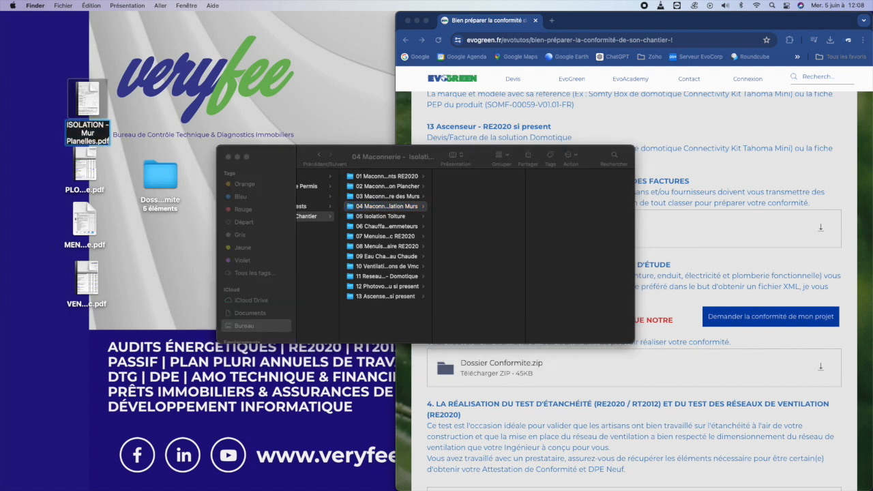
pyautogui.moveTo(92, 103); pyautogui.dragTo(485, 224)
pyautogui.click(85, 163)
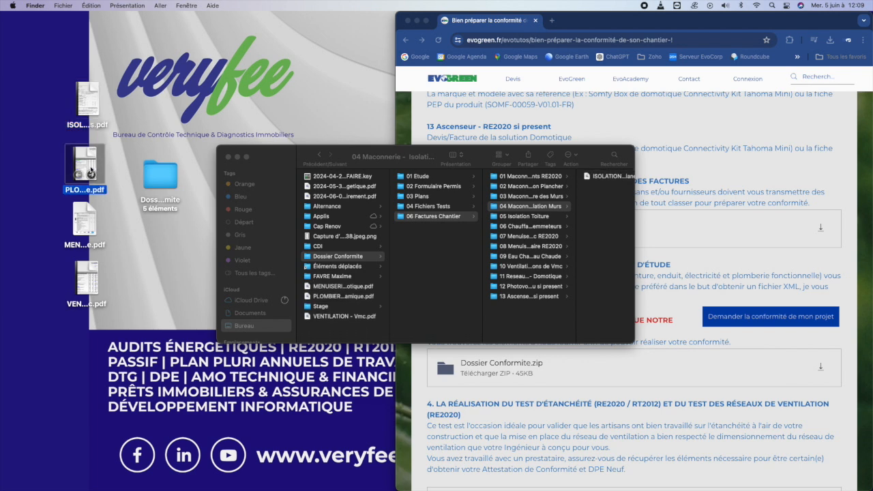
pyautogui.click(556, 206)
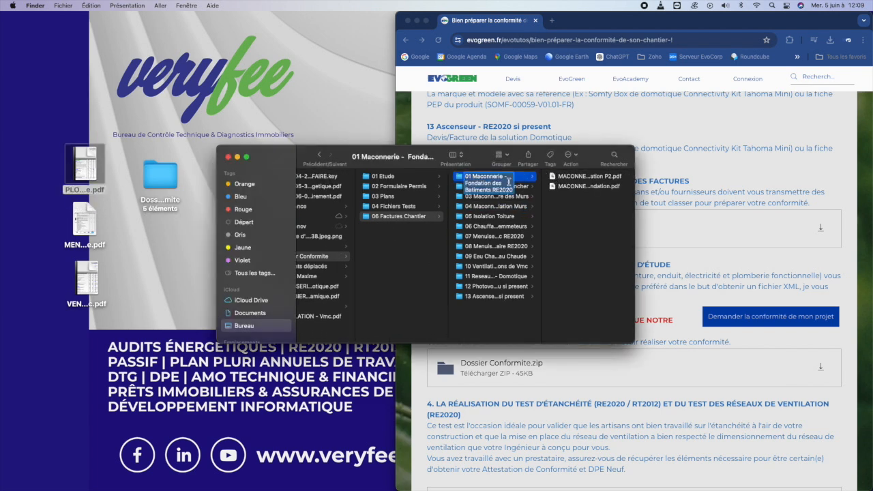
# - Append OK to the RE2020 study folder, the 03 Rapport Etude folder and 01 Etude
pyautogui.click(385, 179)
pyautogui.click(524, 179)
pyautogui.press('Right')
pyautogui.press('Return')
pyautogui.press('Right')
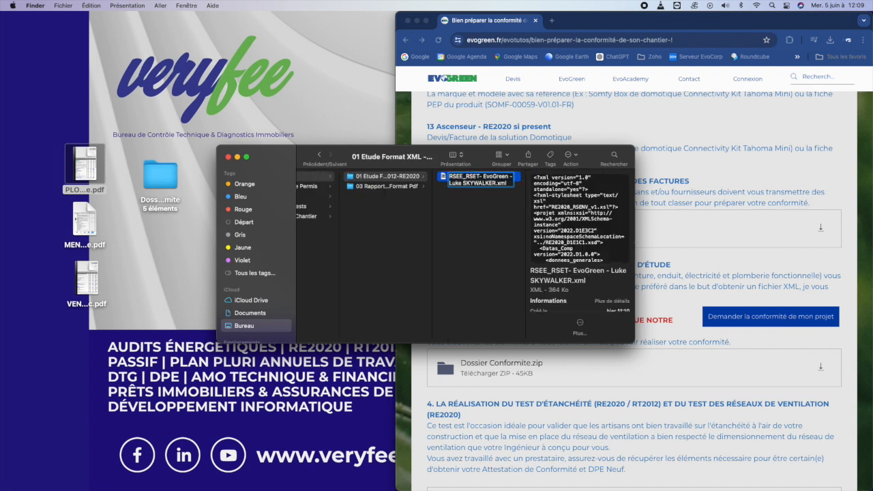
pyautogui.click(408, 176)
pyautogui.press('Right')
pyautogui.write('OK')
pyautogui.press('Return')
pyautogui.press('Down')
pyautogui.press('Return')
pyautogui.press('Right')
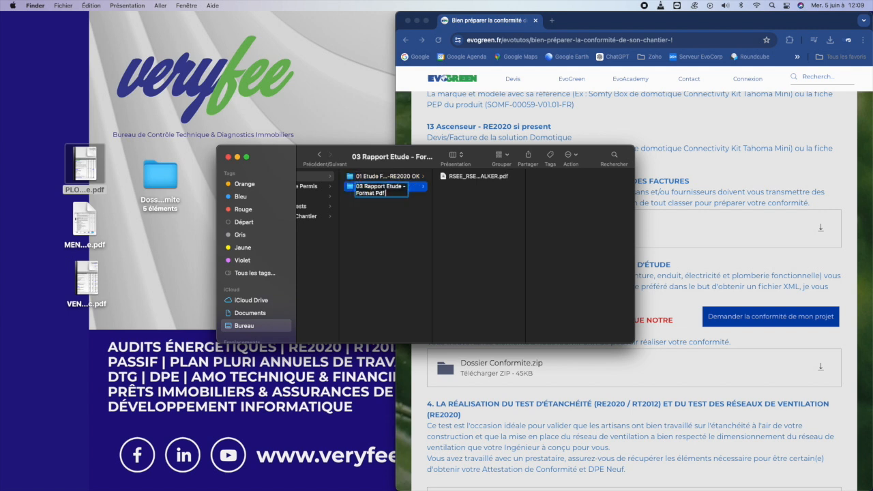
pyautogui.write('OK')
pyautogui.press('Return')
pyautogui.press('Left')
pyautogui.press('Return')
pyautogui.press('Right')
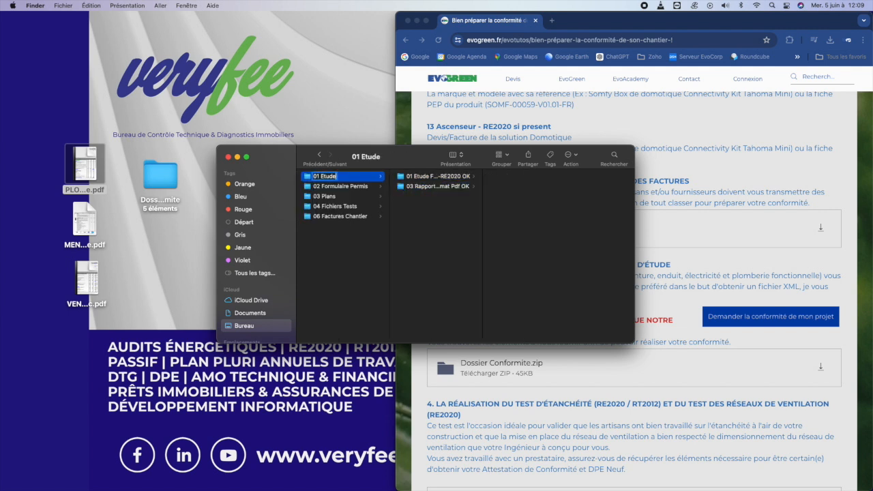
pyautogui.press('Return')
# - Rename 02 Formulaire Permis and 03 Plans with an OK suffix
pyautogui.press('Down')
pyautogui.press('Return')
pyautogui.press('Right')
pyautogui.write('OK')
pyautogui.press('Return')
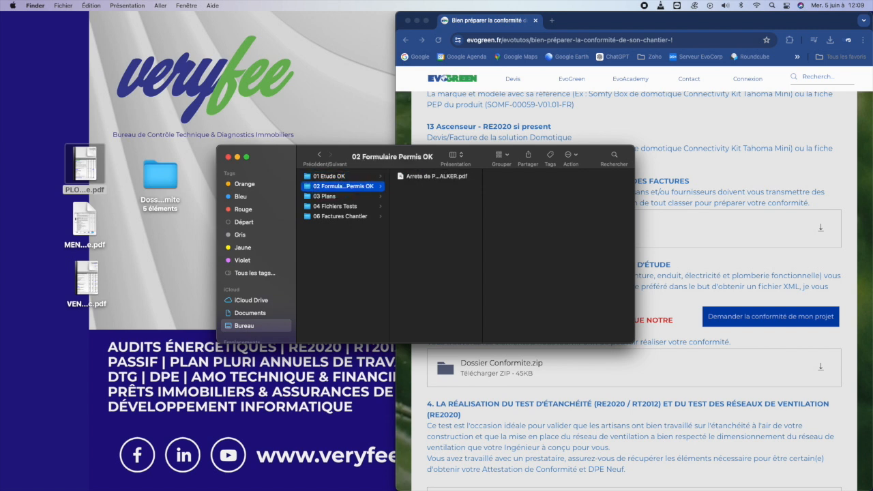
pyautogui.press('Down')
pyautogui.press('Return')
pyautogui.press('Right')
pyautogui.write('OK')
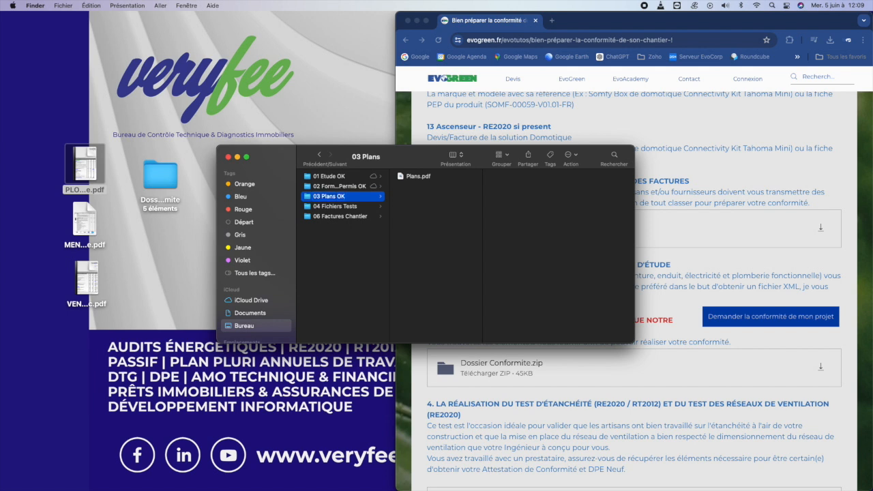
pyautogui.press('Return')
pyautogui.press('Down')
pyautogui.press('Down')
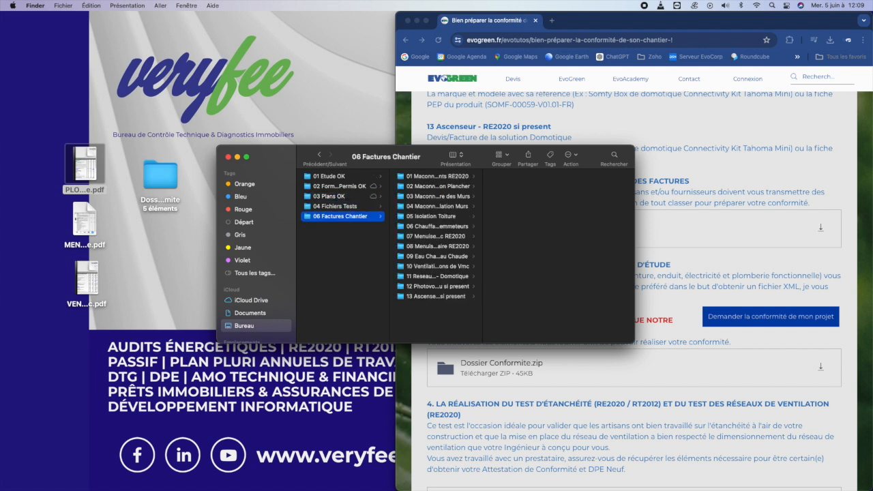
# - Add OK to invoice subfolders 01 masonry foundation, 02 floor and 03 walls
pyautogui.moveTo(454, 182); pyautogui.dragTo(454, 179)
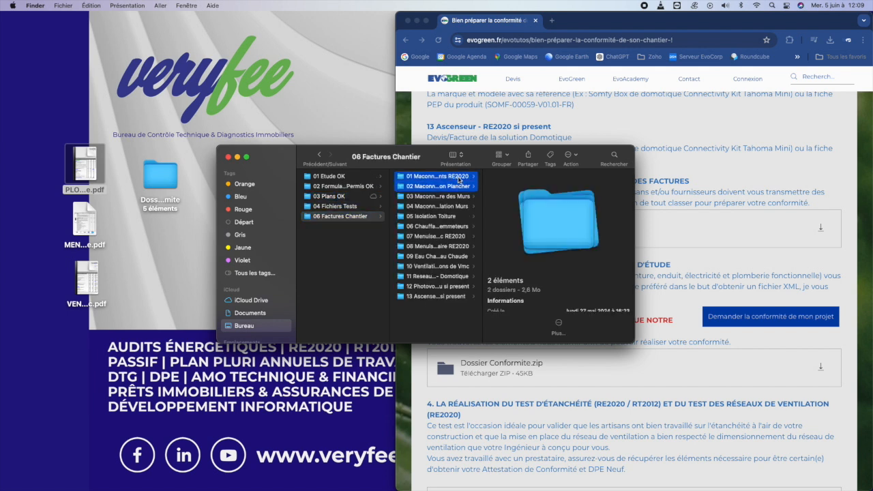
pyautogui.click(458, 180)
pyautogui.press('Return')
pyautogui.press('Right')
pyautogui.write('OK')
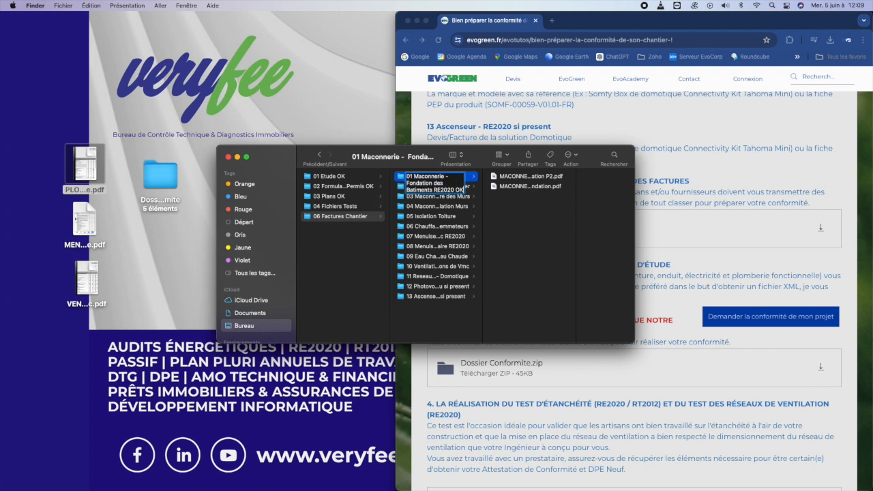
pyautogui.press('Return')
pyautogui.press('Down')
pyautogui.press('Return')
pyautogui.press('Right')
pyautogui.write('OK')
pyautogui.press('Return')
pyautogui.press('Down')
pyautogui.press('Return')
pyautogui.press('Right')
pyautogui.write('OK')
pyautogui.press('Return')
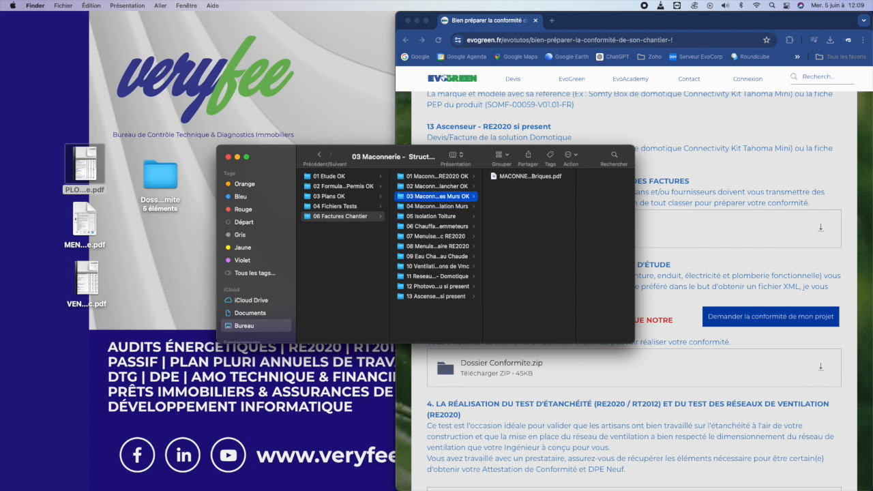
# - Add OK to the 04 wall insulation and 05 Isolation Toiture subfolders
pyautogui.press('Down')
pyautogui.press('Return')
pyautogui.press('Right')
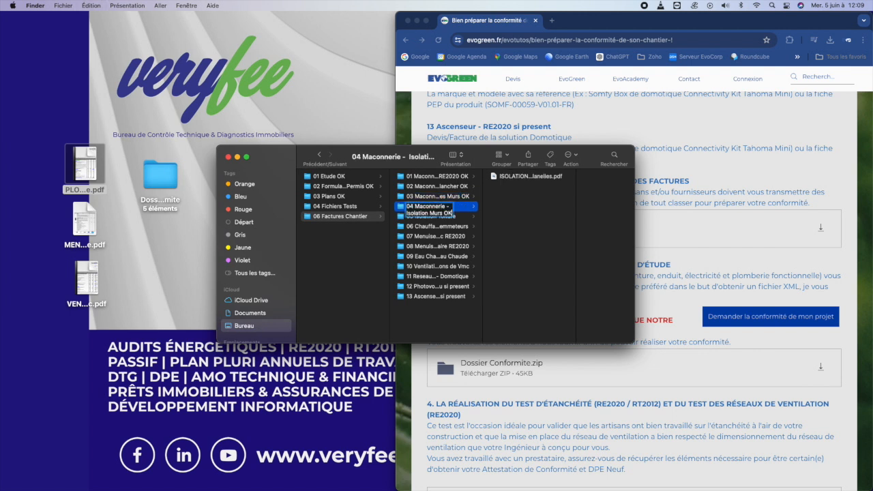
pyautogui.press('Return')
pyautogui.press('Down')
pyautogui.press('Return')
pyautogui.press('Right')
pyautogui.write('OK')
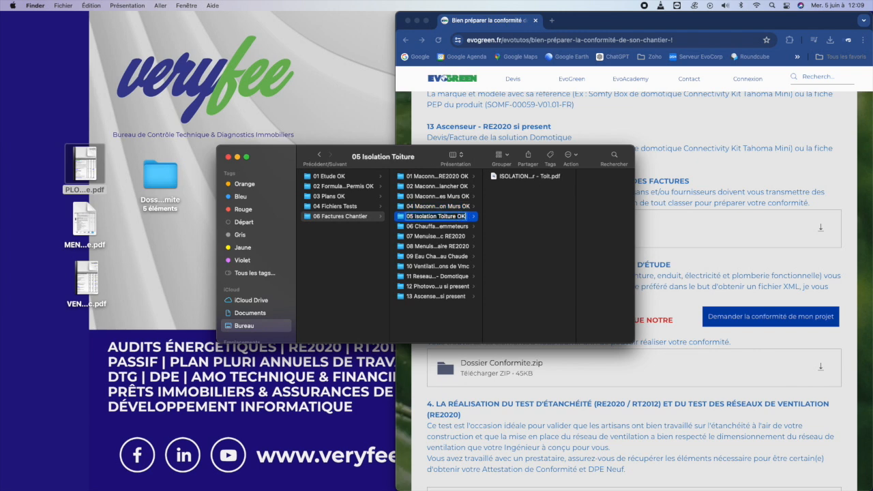
pyautogui.press('Return')
pyautogui.press('Down')
# - File the plumbing PDF into 06 heating, then mark folders 06 and 07 Menuiseries OK
pyautogui.moveTo(84, 167); pyautogui.dragTo(552, 227)
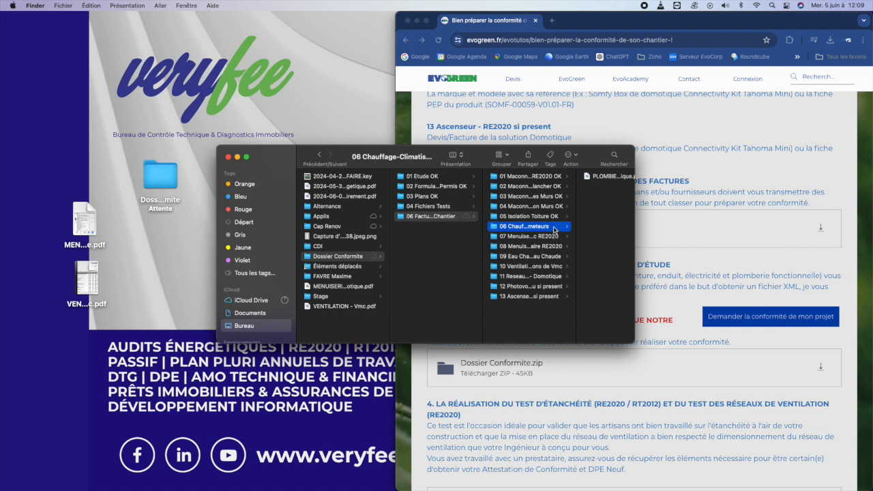
pyautogui.press('Return')
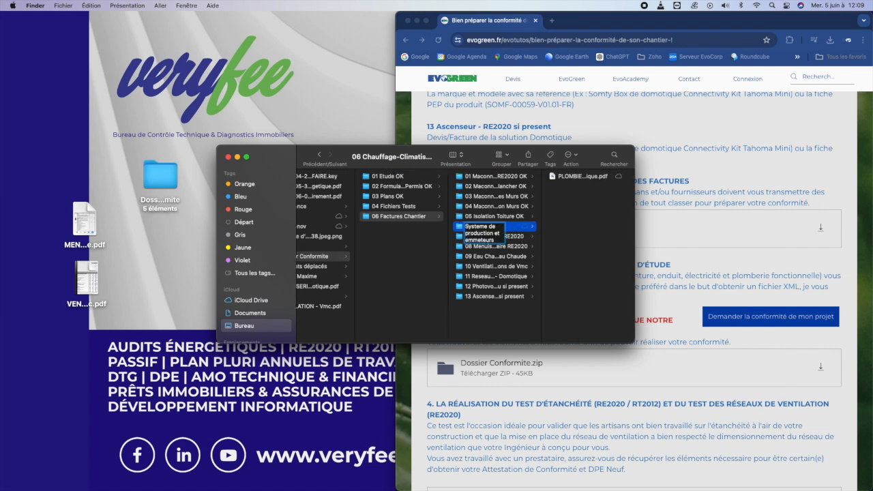
pyautogui.write('OK')
pyautogui.press('Return')
pyautogui.press('Down')
pyautogui.press('Return')
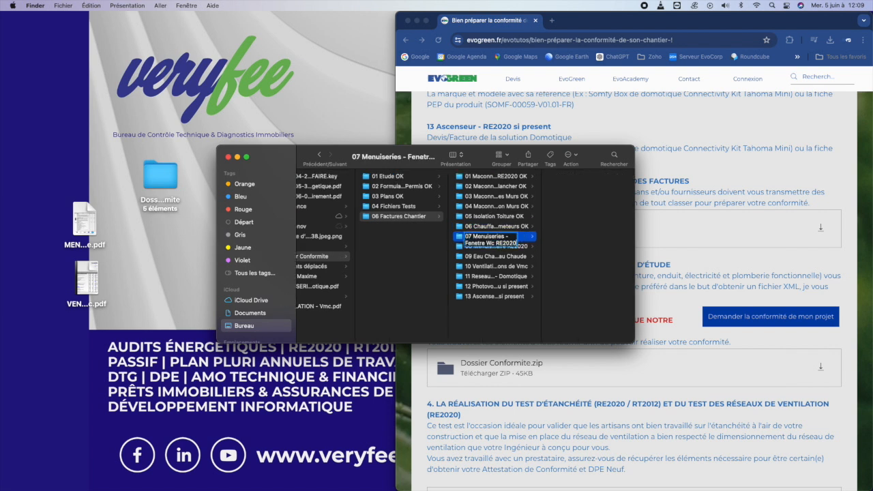
pyautogui.write('OK')
pyautogui.press('Return')
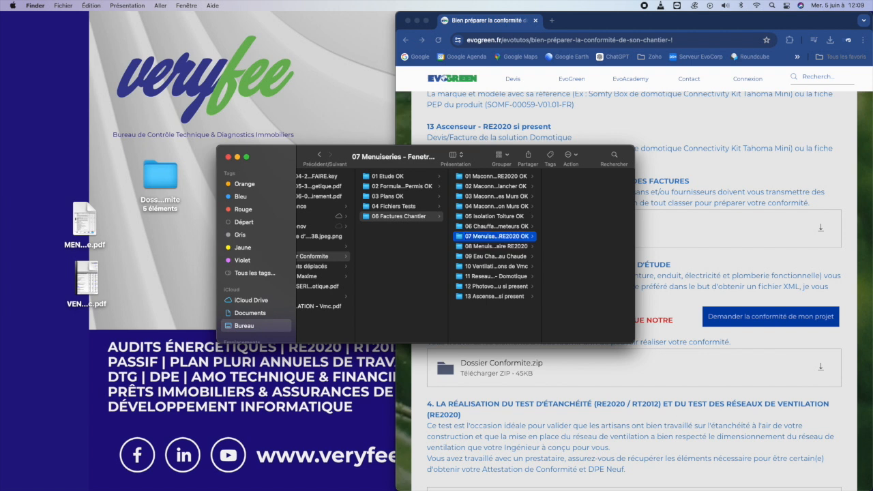
# - Move the menuiserie PDF into folder 07 and paste copies into 09 Eau Chaude and 11 Reseau Energie Domotique
pyautogui.moveTo(85, 219); pyautogui.dragTo(597, 225)
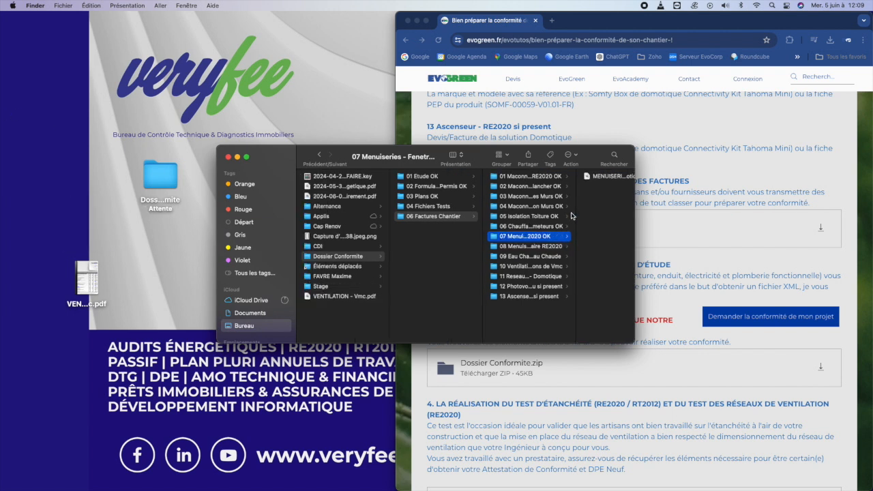
pyautogui.click(584, 178)
pyautogui.click(521, 255)
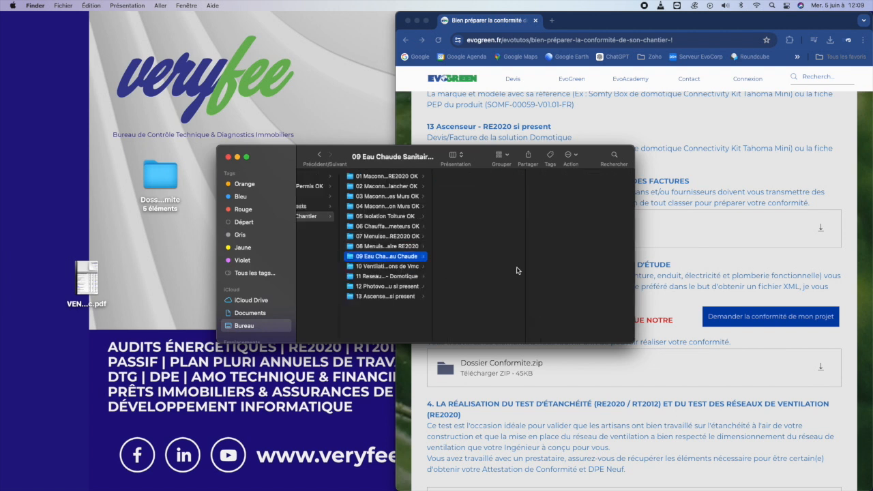
pyautogui.press('super+v')
pyautogui.click(396, 277)
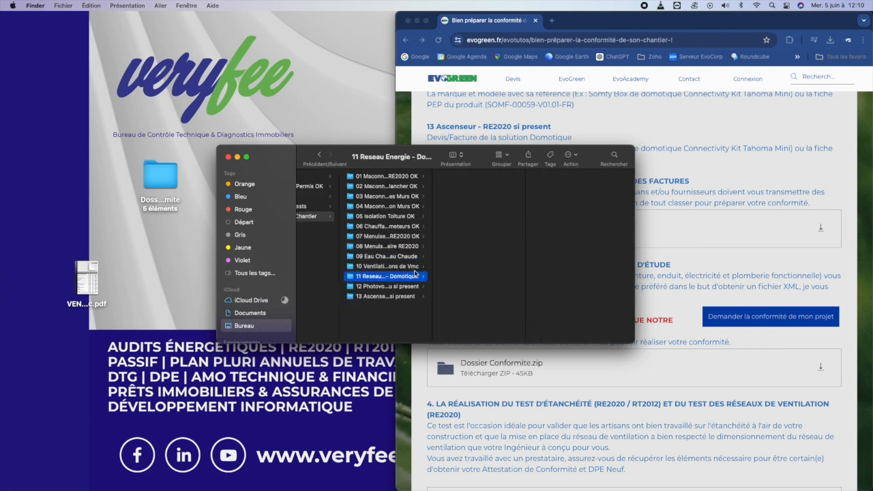
pyautogui.press('super+v')
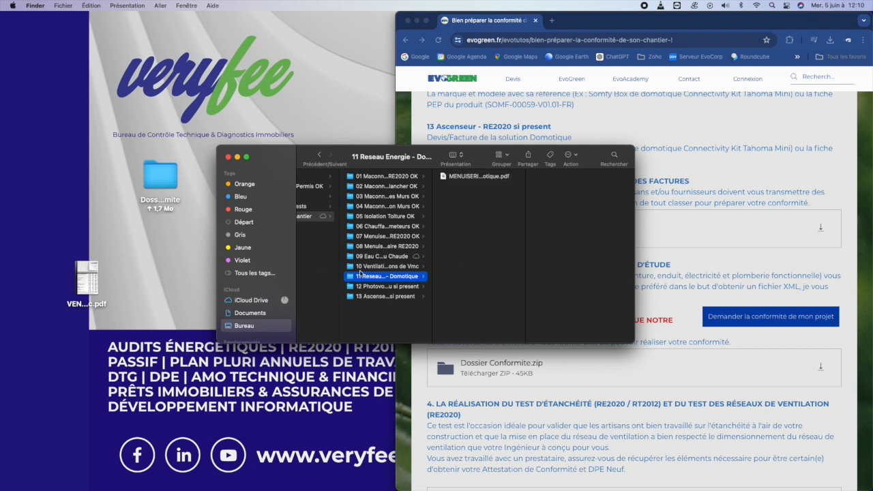
# - Move the ventilation PDF into 10 Ventilation and verify folders 09 and 11
pyautogui.click(88, 278)
pyautogui.moveTo(89, 277); pyautogui.dragTo(515, 250)
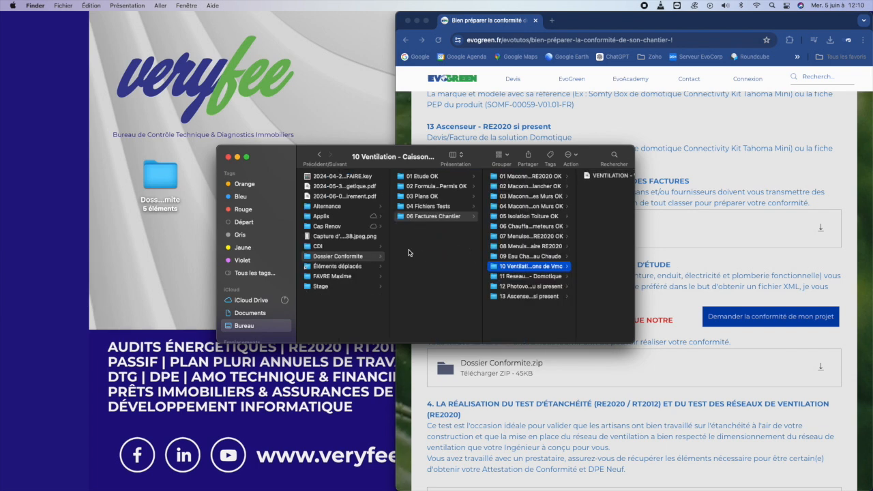
pyautogui.click(549, 257)
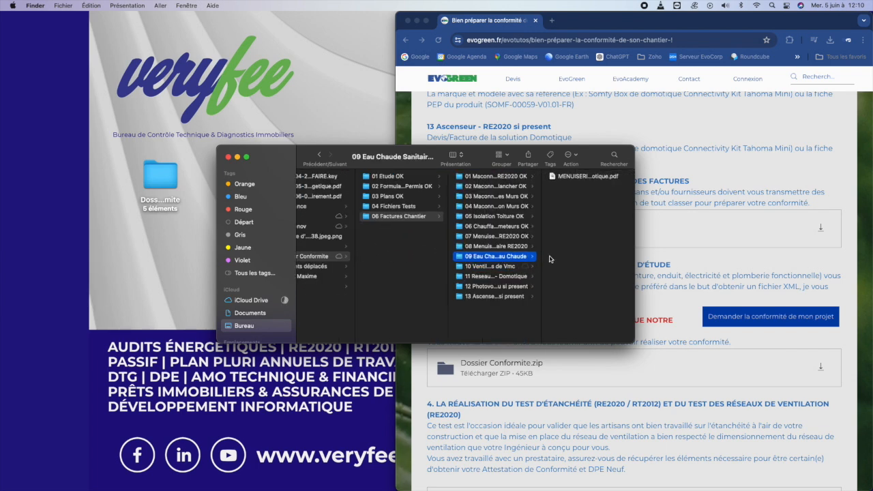
pyautogui.click(511, 276)
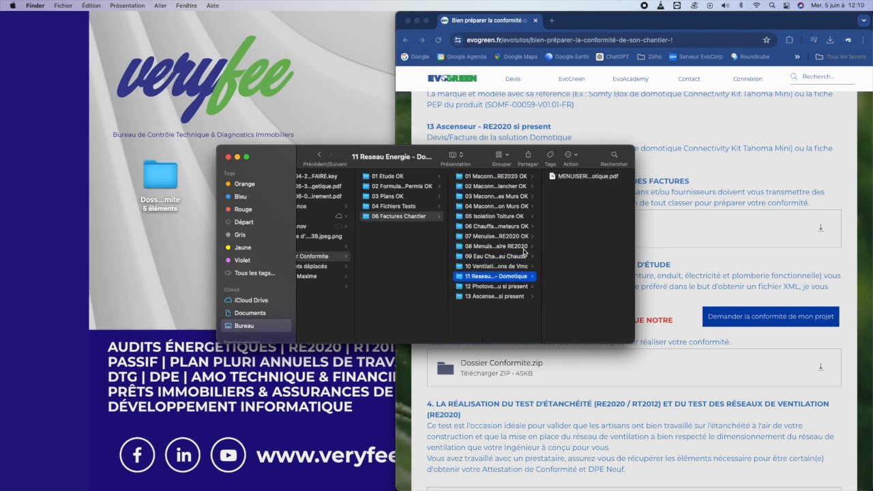
# - Rename folders 08 Menuiseries and 09 to end with ' OK'
pyautogui.click(523, 246)
pyautogui.press('Return')
pyautogui.press('Right')
pyautogui.write('OK')
pyautogui.press('Return')
pyautogui.press('Down')
pyautogui.press('Return')
pyautogui.write('OK')
pyautogui.press('Return')
# - Preview the PDF inside folder 07 and return to folder 08
pyautogui.press('Up')
pyautogui.press('Down')
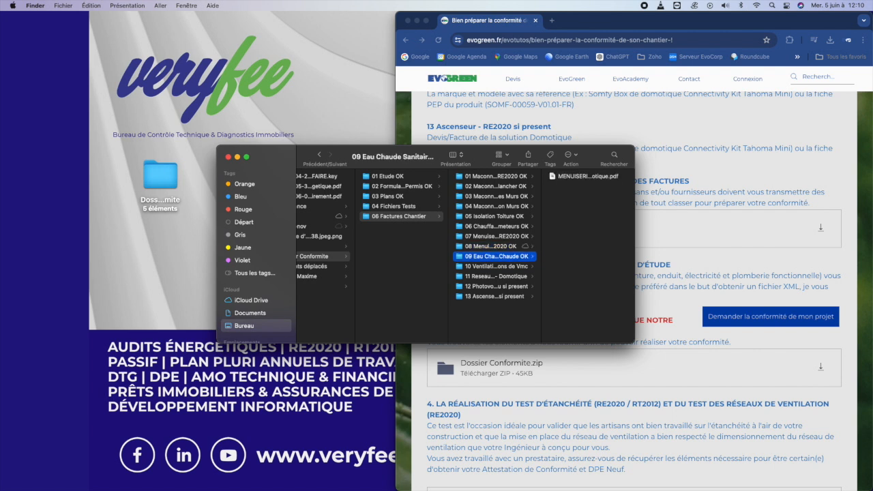
pyautogui.press('Up')
pyautogui.press('Up')
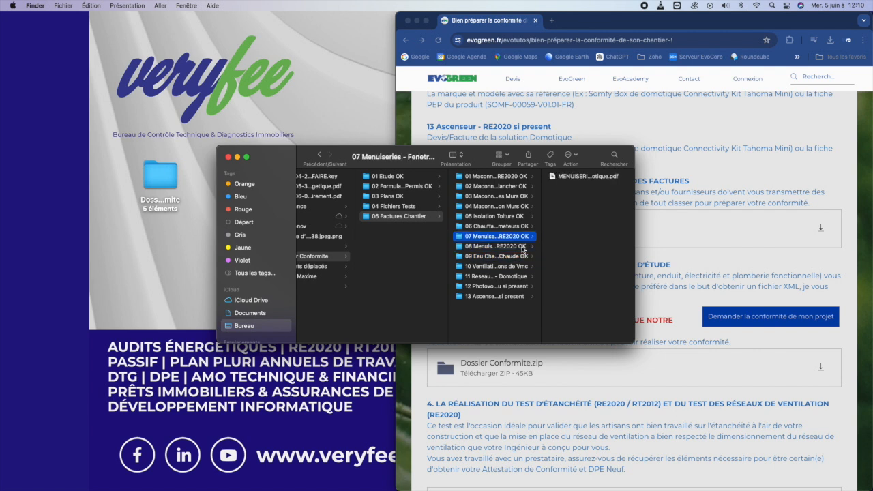
pyautogui.click(578, 177)
pyautogui.press('Left')
pyautogui.press('Down')
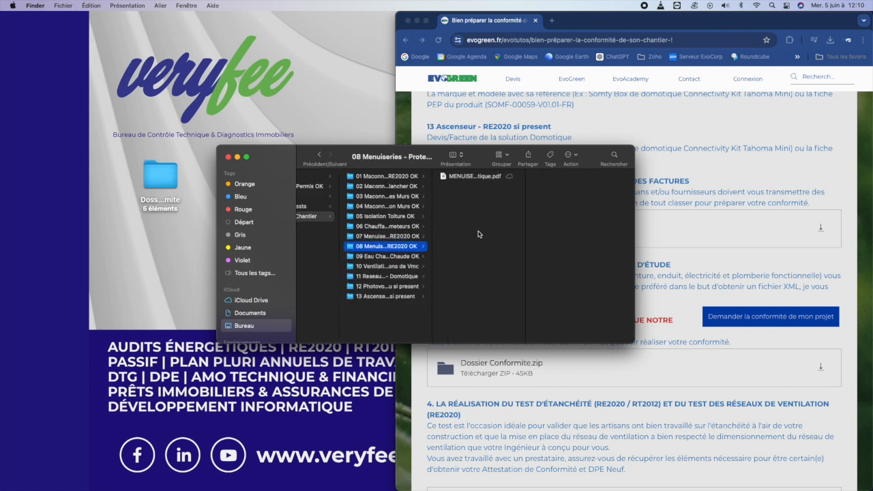
# - Rename folders 10 Ventilation and 11 to end with ' OK'
pyautogui.click(399, 265)
pyautogui.press('Return')
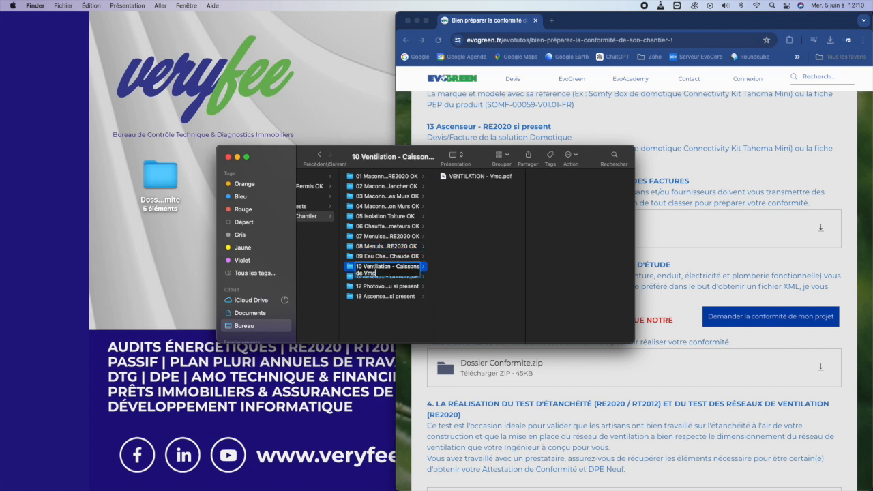
pyautogui.write('OK')
pyautogui.press('Return')
pyautogui.press('Down')
pyautogui.press('Return')
pyautogui.press('Right')
pyautogui.write('OK')
pyautogui.press('Return')
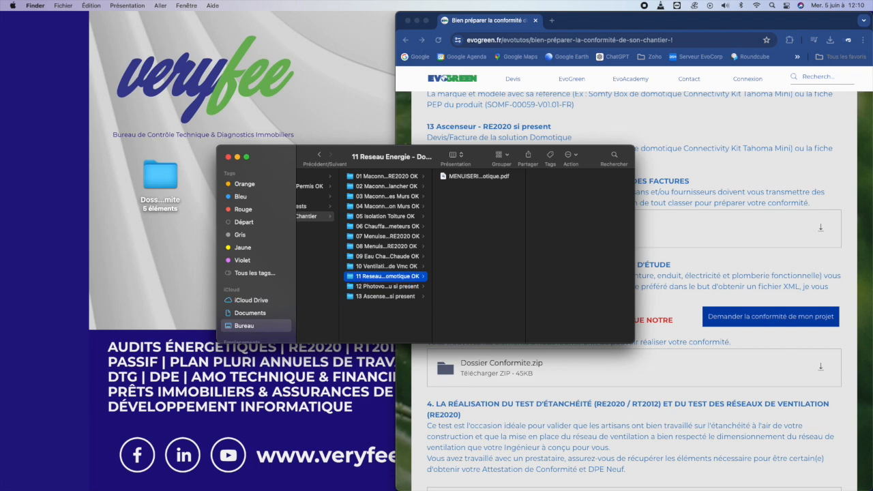
pyautogui.click(228, 157)
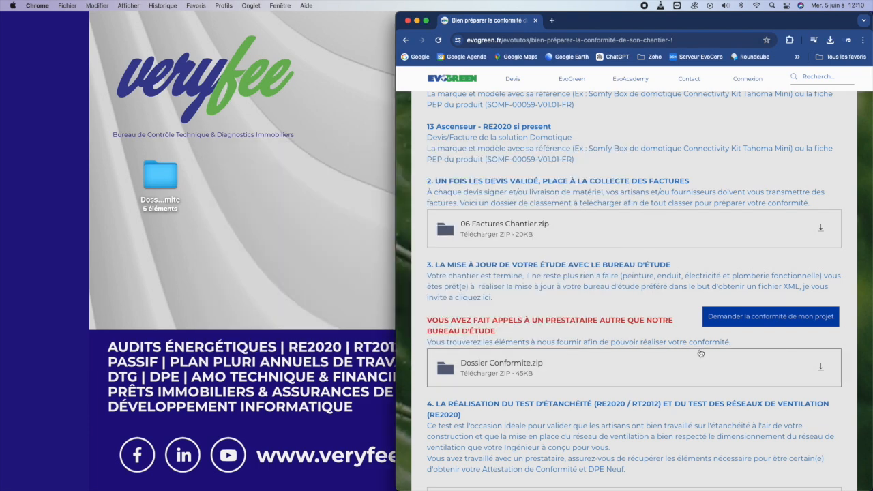
# - Open 'Demander la conformité de mon projet' and scroll to the three 'Demander…' options
pyautogui.click(746, 321)
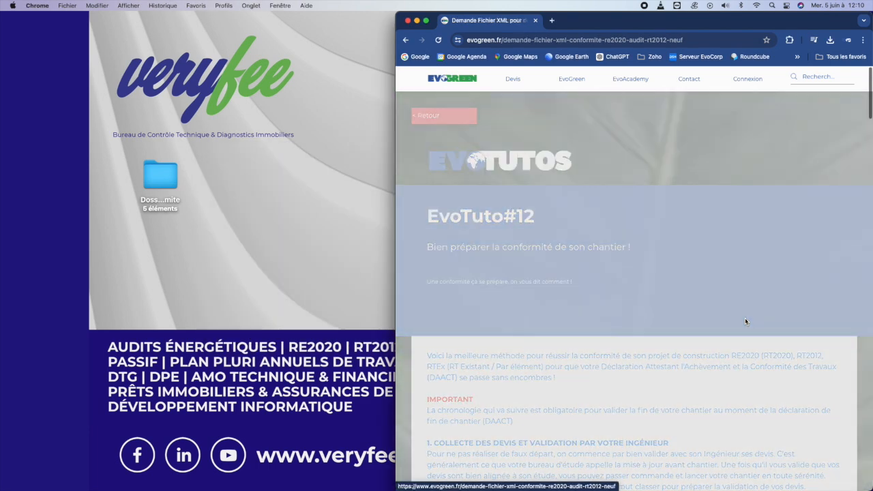
pyautogui.scroll(-5, 731, 359)
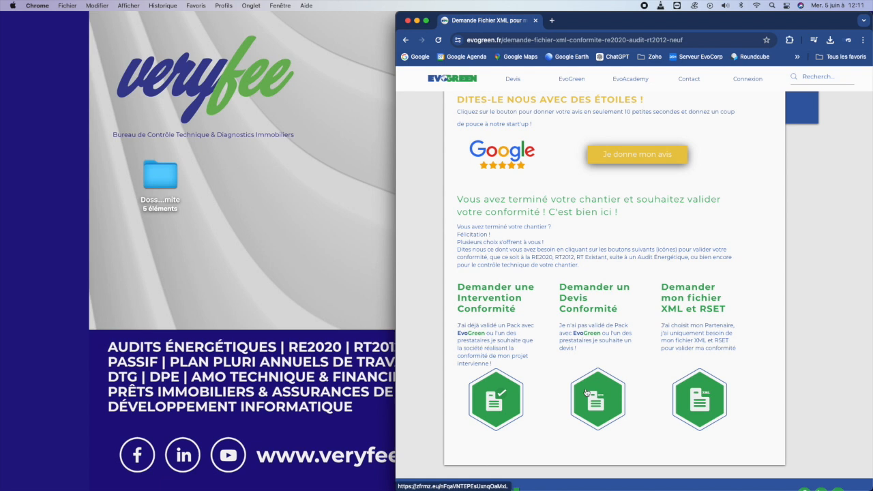
# - Open the XML and RSET request form and advance to its first question
pyautogui.click(710, 308)
pyautogui.scroll(-3, 736, 402)
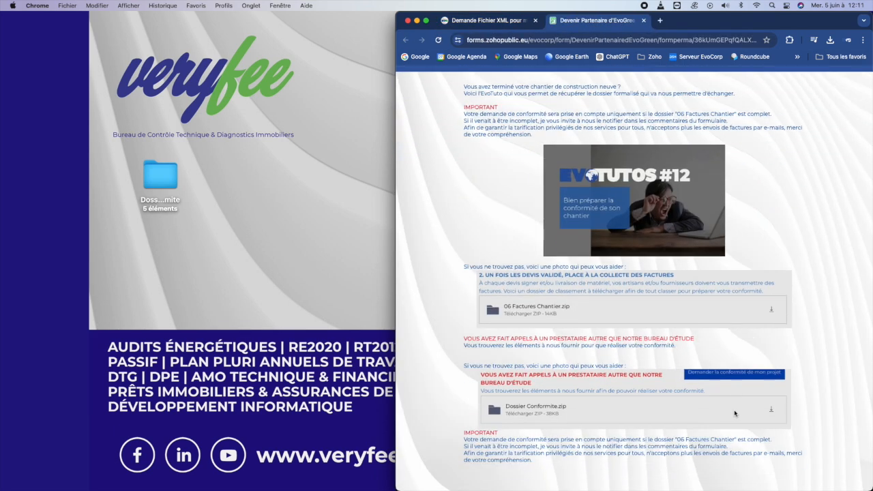
pyautogui.scroll(-2, 734, 413)
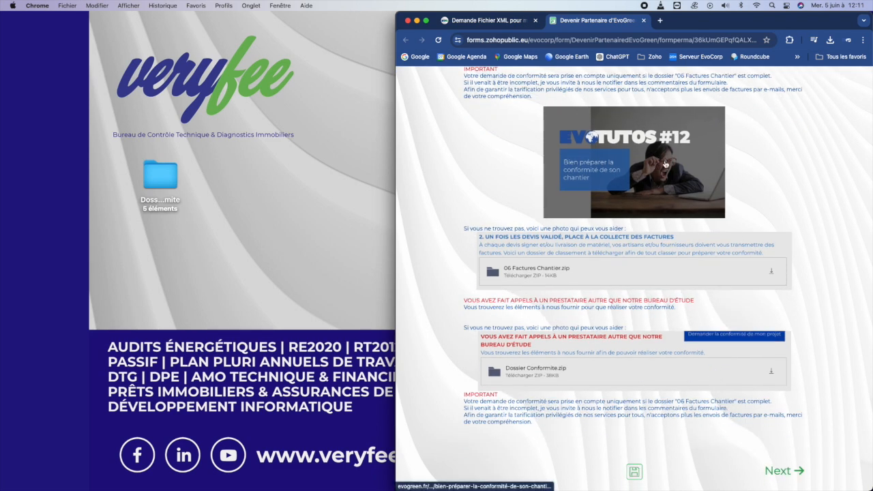
pyautogui.click(782, 470)
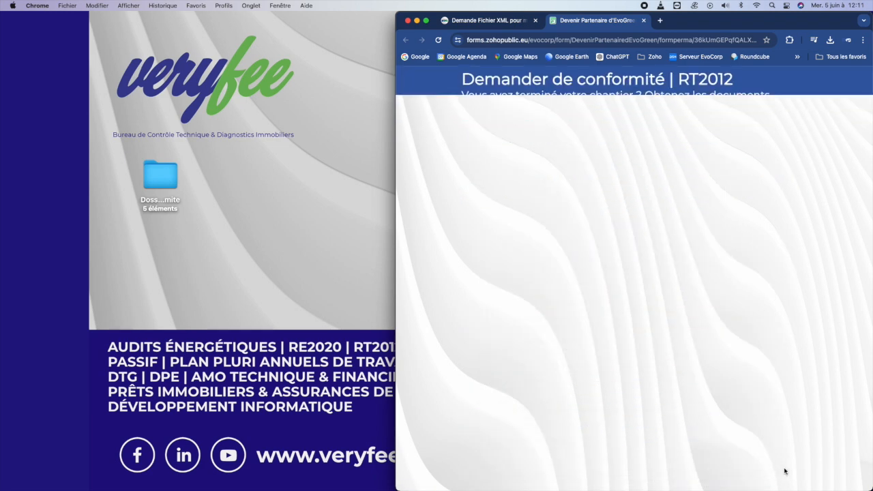
# - Choose title M., enter the requester's first name and surname, and fill in their e-mail
pyautogui.click(498, 275)
pyautogui.click(487, 292)
pyautogui.click(564, 269)
pyautogui.write('Luke')
pyautogui.press('Tab')
pyautogui.write('Skywalker')
pyautogui.press('Return')
pyautogui.write('lukeskywalker@starwars.com')
# - Enter the requester's mobile number and type the project name
pyautogui.click(784, 323)
pyautogui.click(616, 262)
pyautogui.write('0707070707')
pyautogui.click(784, 322)
pyautogui.click(616, 286)
pyautogui.write('Luke SKYWALKER')
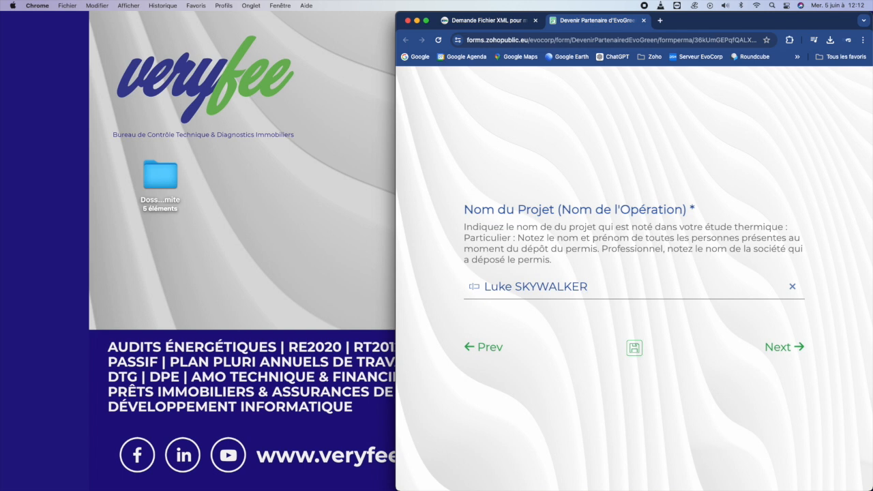
# - Advance to the permit-number question and open the permit decree PDF from Dossier Conformite › 02 Formulaire Permis OK
pyautogui.click(781, 346)
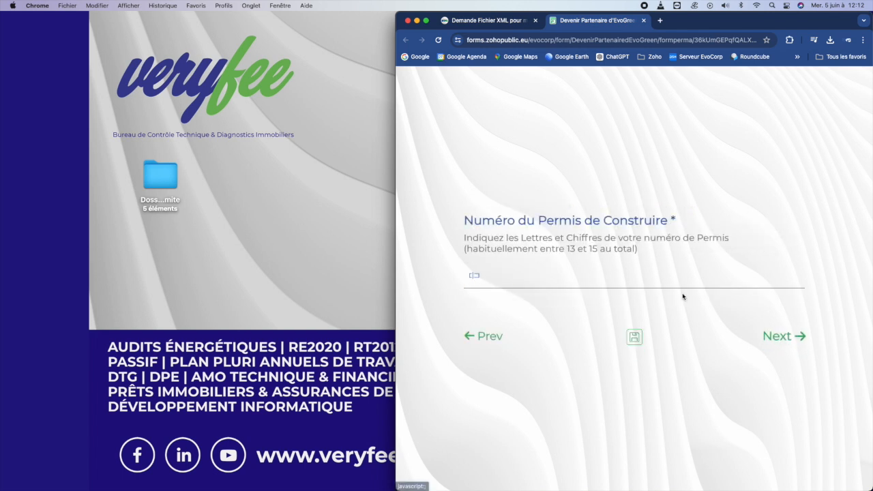
pyautogui.click(162, 164)
pyautogui.doubleClick(162, 164)
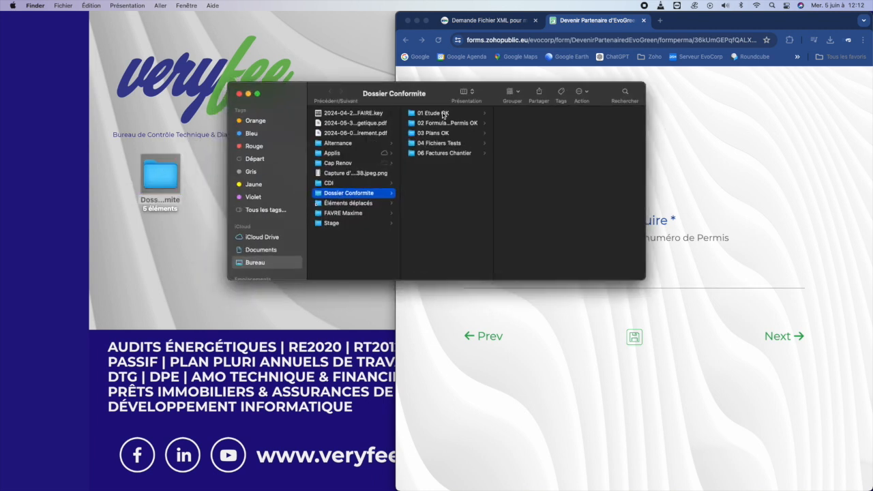
pyautogui.click(441, 113)
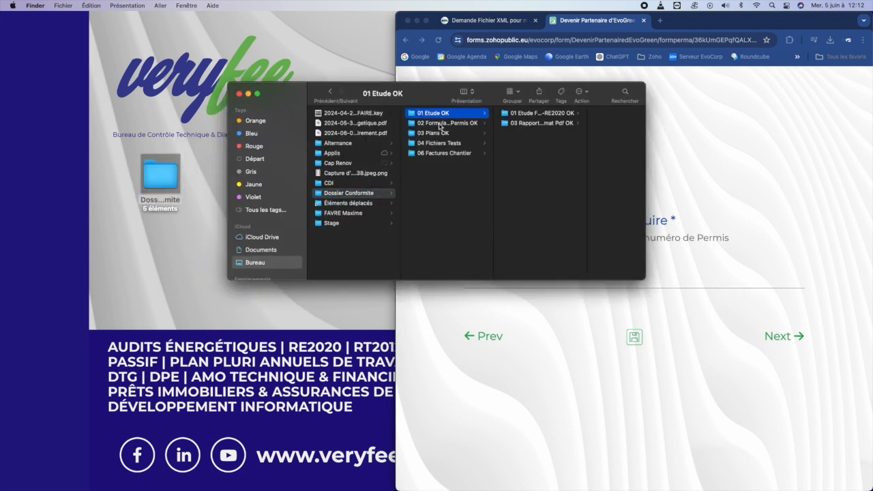
pyautogui.click(440, 123)
pyautogui.doubleClick(529, 114)
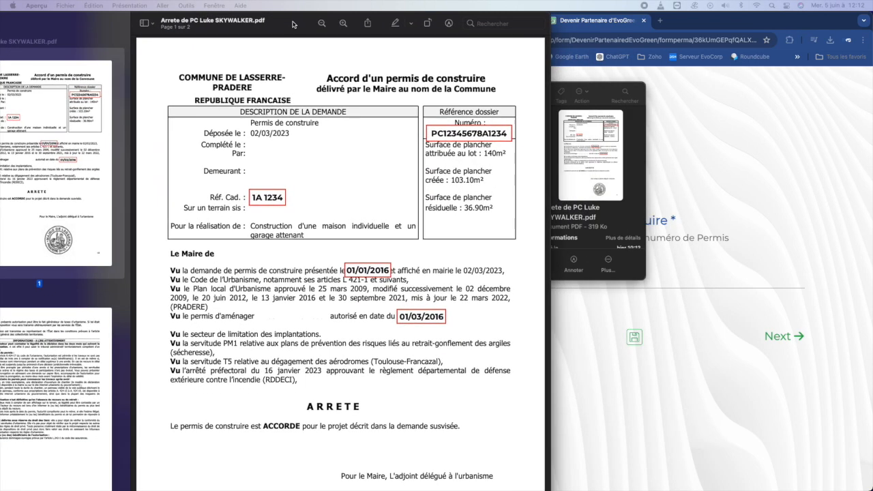
# - Read the arrêté in Preview and place it beside the form's Numéro du Permis field
pyautogui.scroll(-5, 335, 78)
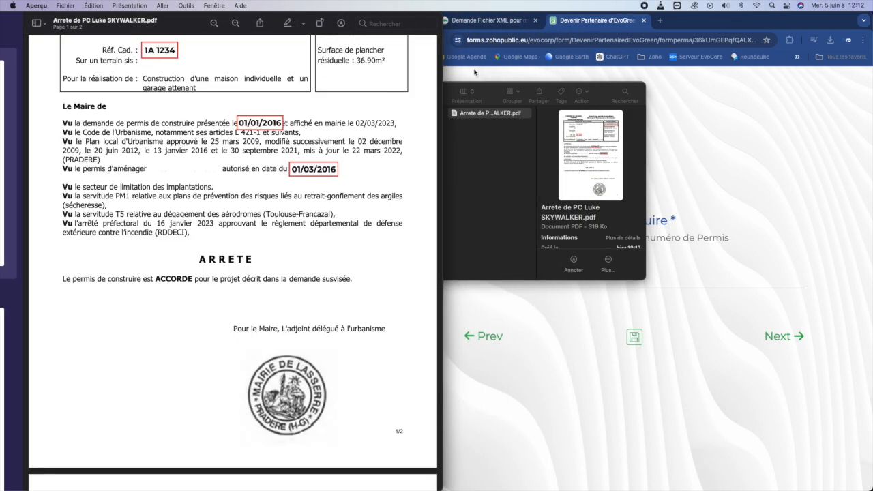
pyautogui.click(472, 71)
pyautogui.scroll(2, 281, 181)
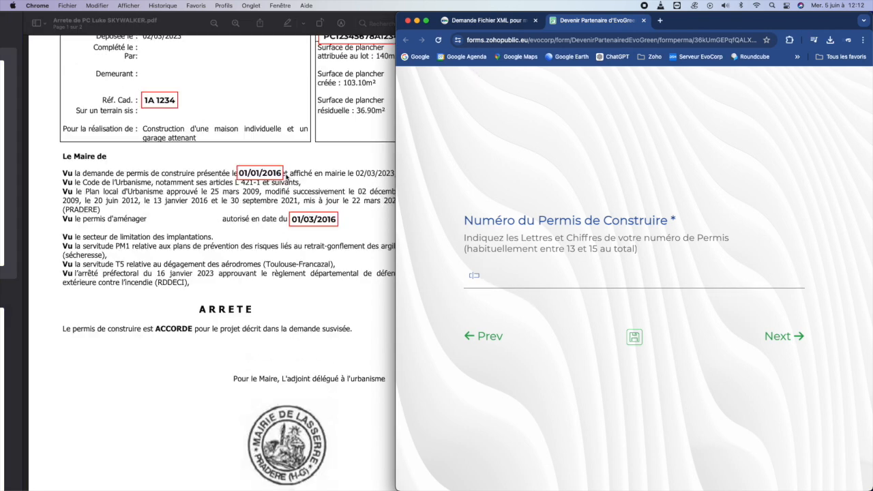
pyautogui.click(337, 158)
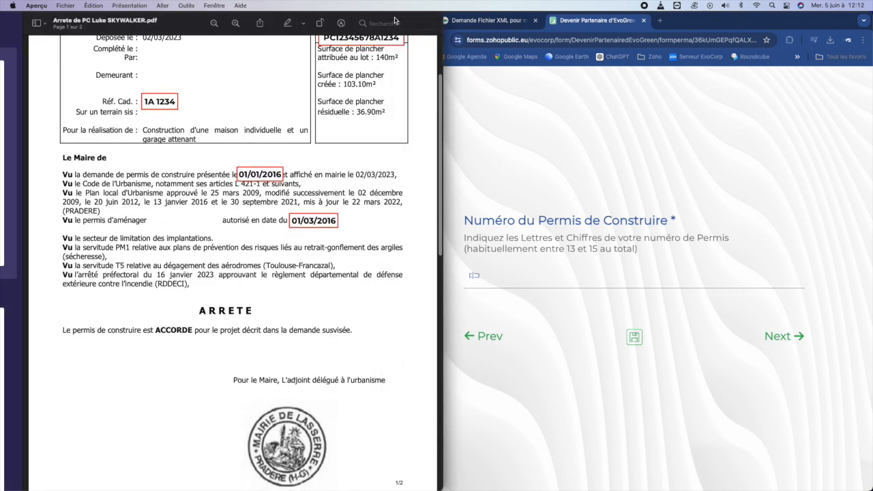
pyautogui.moveTo(395, 19); pyautogui.dragTo(381, 19)
pyautogui.click(515, 279)
pyautogui.scroll(2, 382, 198)
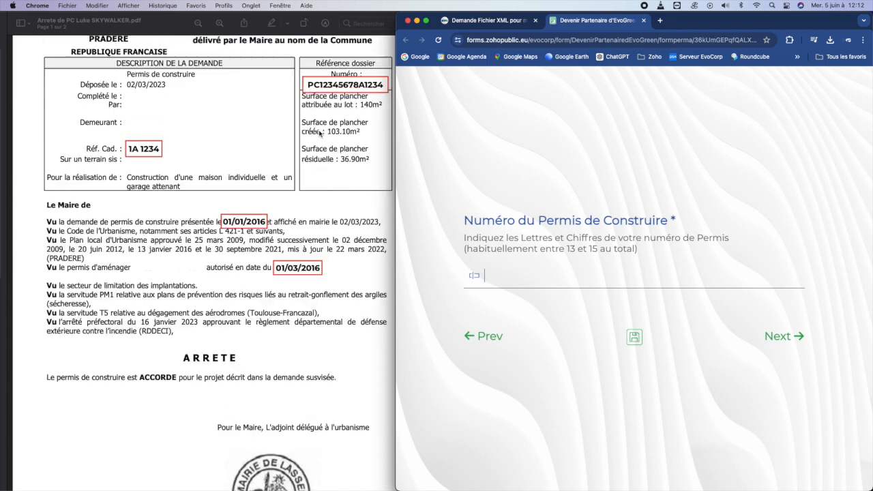
# - Enter permit number PC12345678A1234 and set the deposit date to 01-Jan-2016
pyautogui.write('PC12345678A1234')
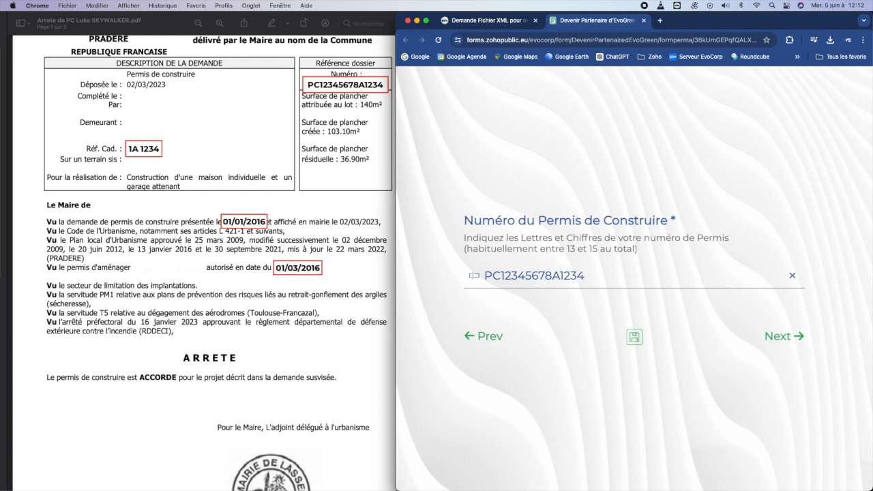
pyautogui.click(777, 336)
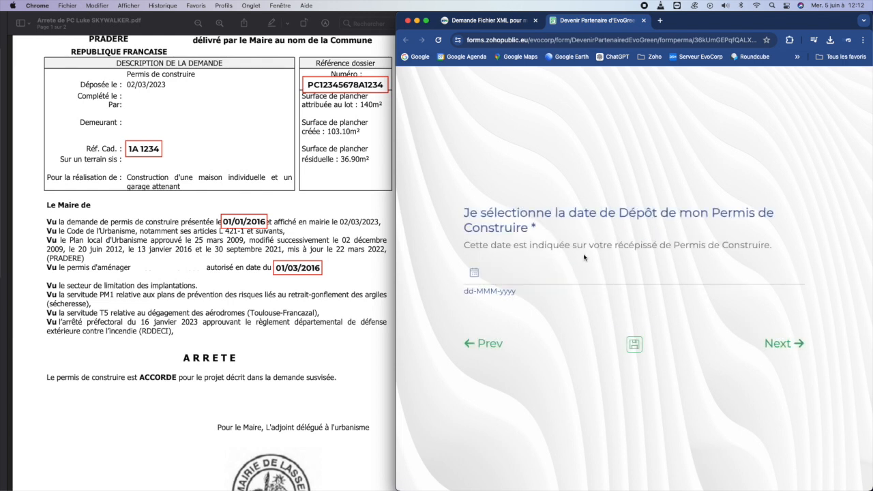
pyautogui.click(549, 277)
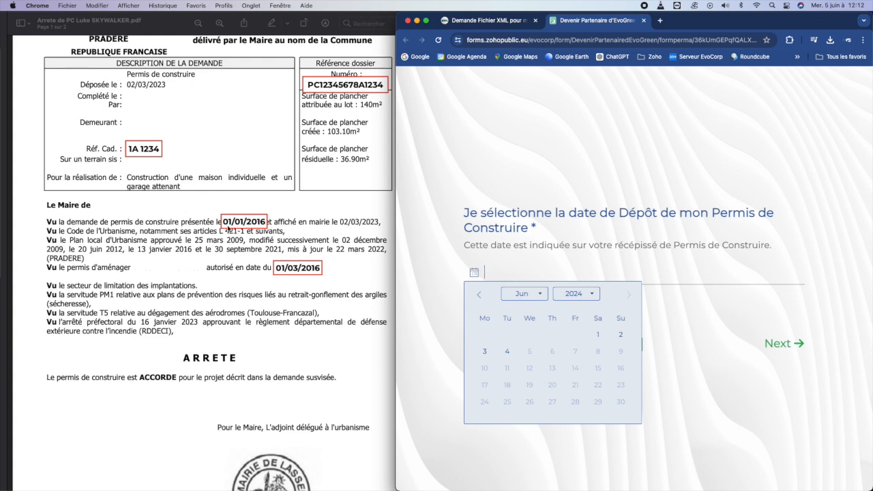
pyautogui.click(539, 292)
pyautogui.click(525, 307)
pyautogui.click(593, 297)
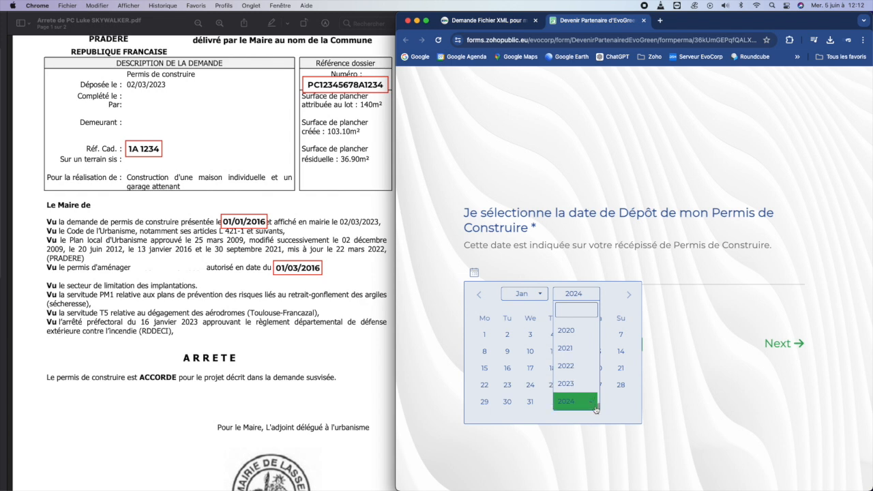
pyautogui.scroll(4, 586, 344)
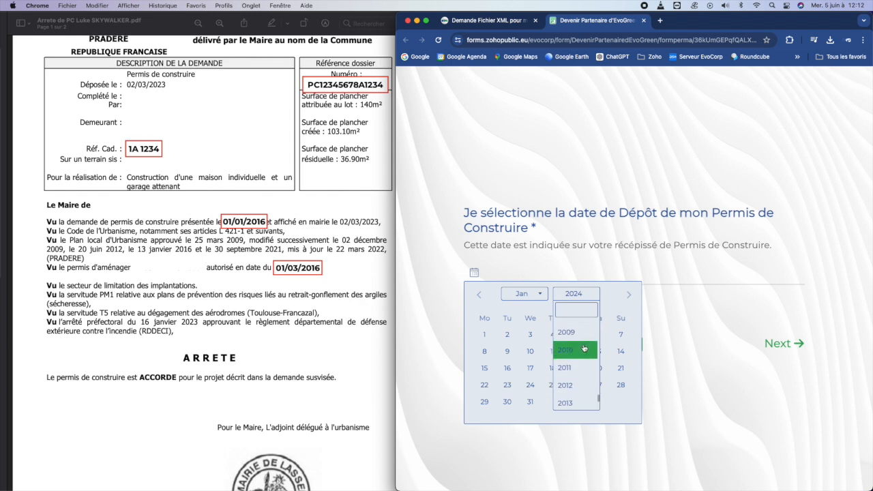
pyautogui.scroll(-3, 584, 348)
pyautogui.click(576, 338)
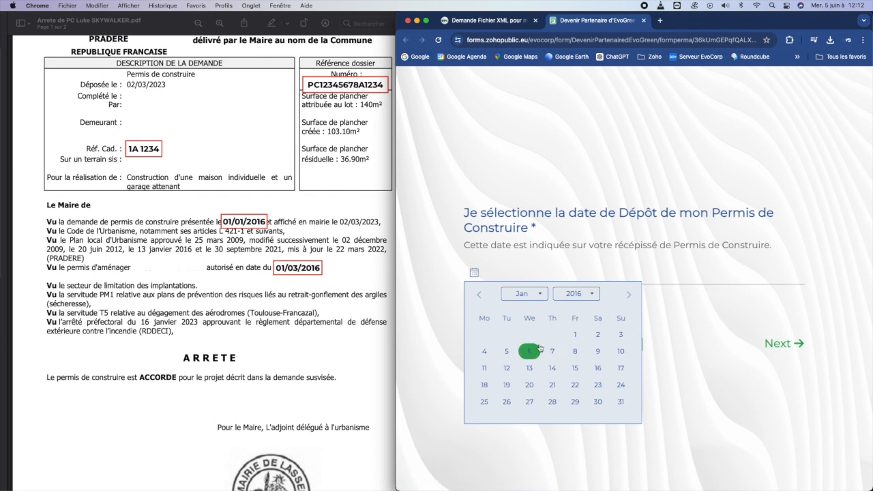
pyautogui.click(574, 335)
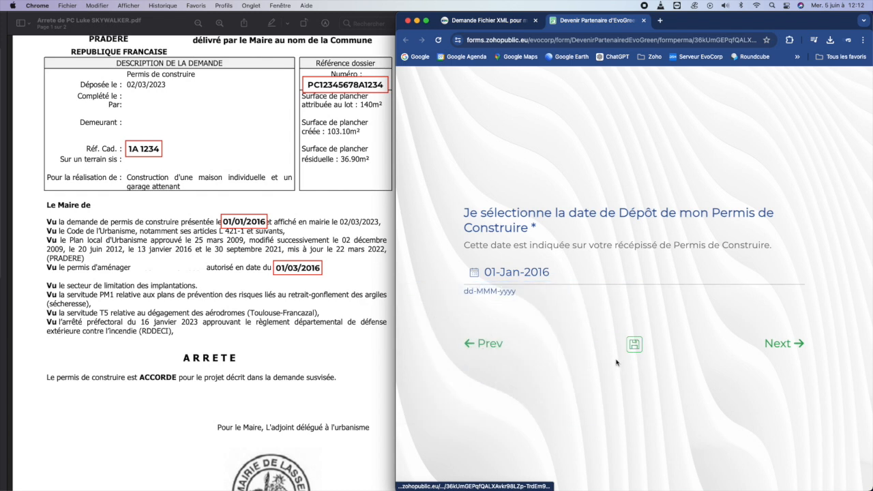
# - Set the approval date to 01-Mar-2016 and advance past the study author question to the upload step
pyautogui.click(779, 343)
pyautogui.click(529, 280)
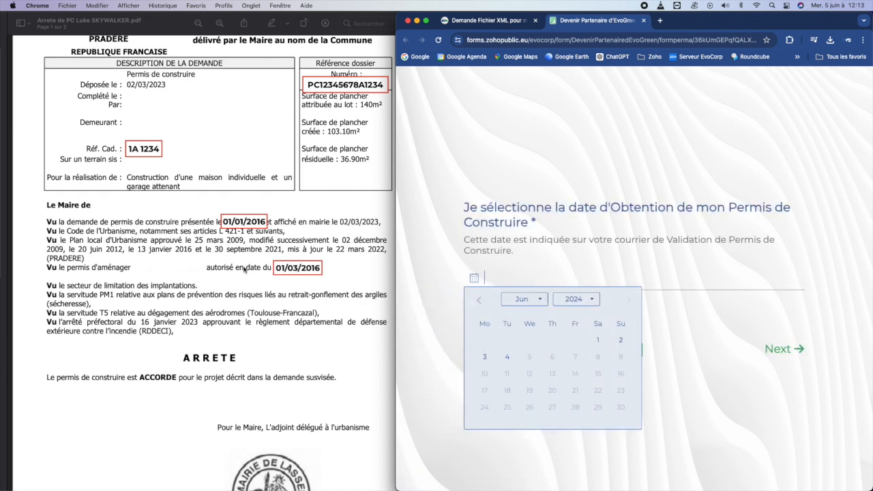
pyautogui.click(526, 300)
pyautogui.click(524, 353)
pyautogui.click(576, 300)
pyautogui.scroll(3, 579, 385)
pyautogui.scroll(1, 579, 385)
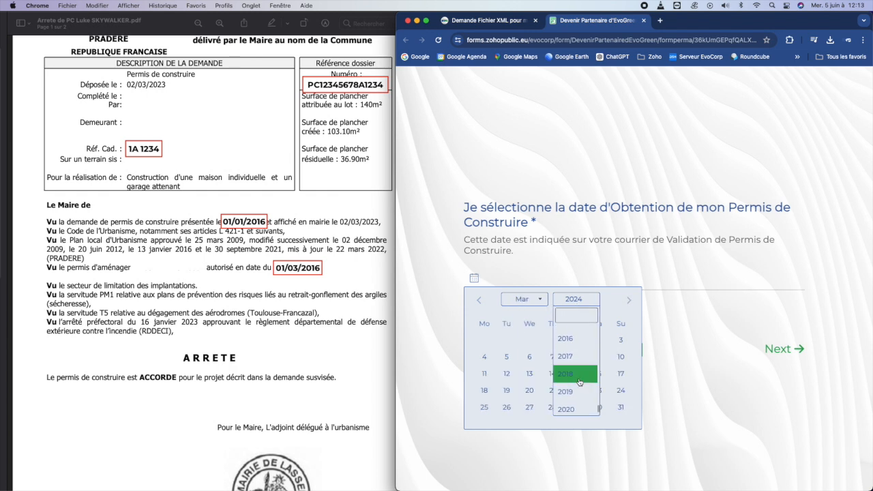
pyautogui.click(578, 341)
pyautogui.click(506, 340)
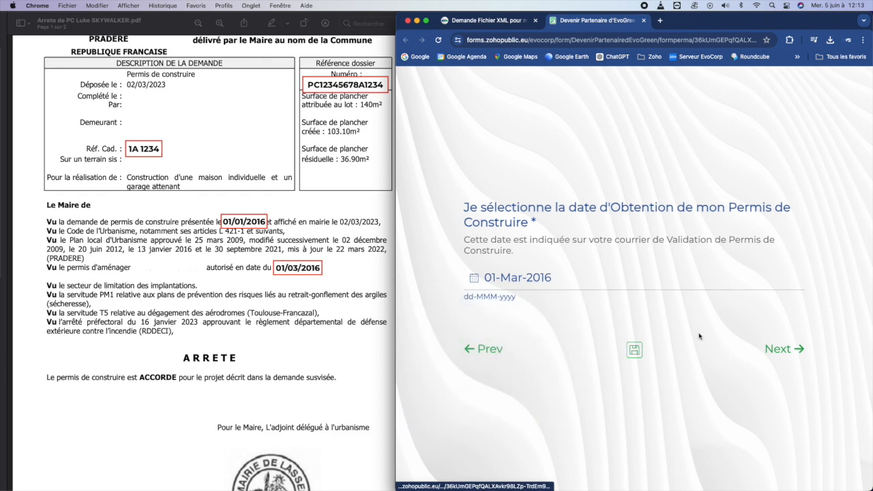
pyautogui.click(775, 349)
pyautogui.click(774, 373)
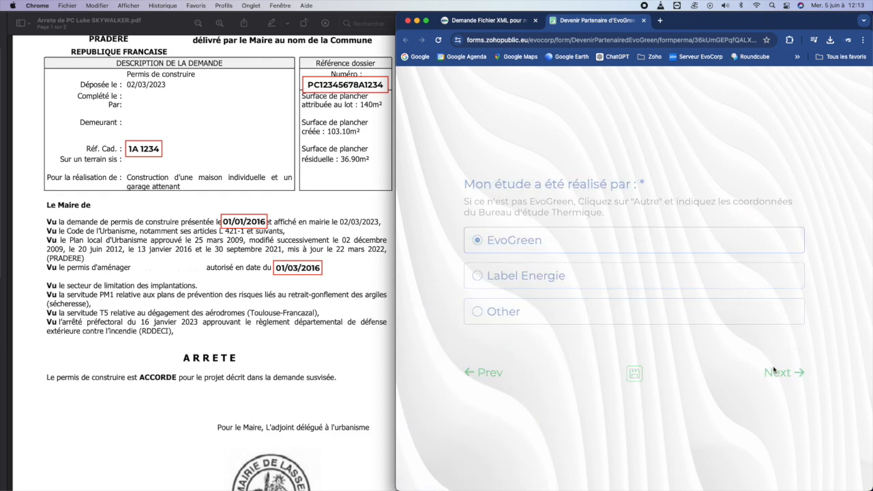
# - Close the permit PDF in Preview and hide Finder to reveal the desktop
pyautogui.click(224, 182)
pyautogui.moveTo(82, 69); pyautogui.dragTo(164, 43)
pyautogui.moveTo(262, 19); pyautogui.dragTo(398, 43)
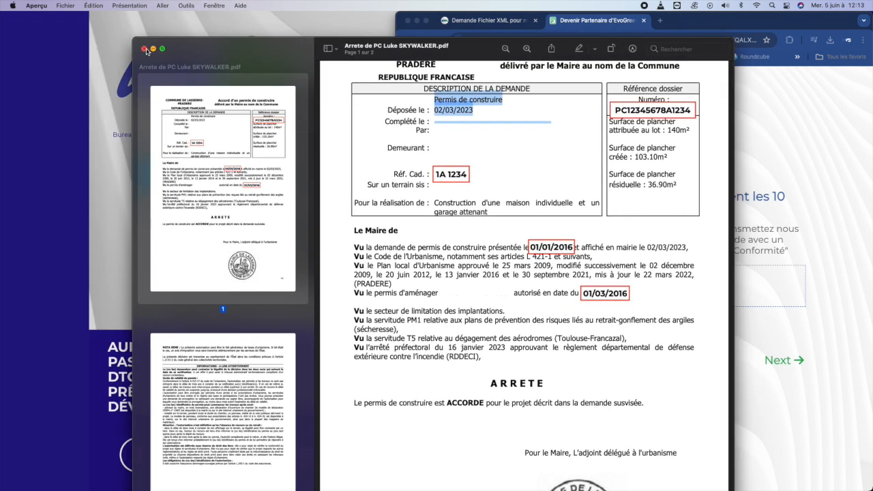
pyautogui.click(144, 48)
pyautogui.click(249, 93)
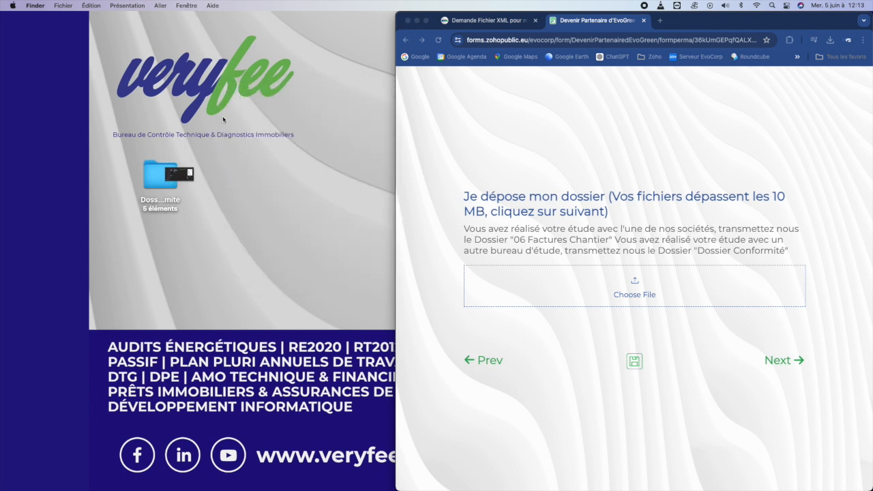
# - Drop the Dossier Conformite folder on the upload field, remove the failed entry, and continue
pyautogui.moveTo(158, 176); pyautogui.dragTo(568, 283)
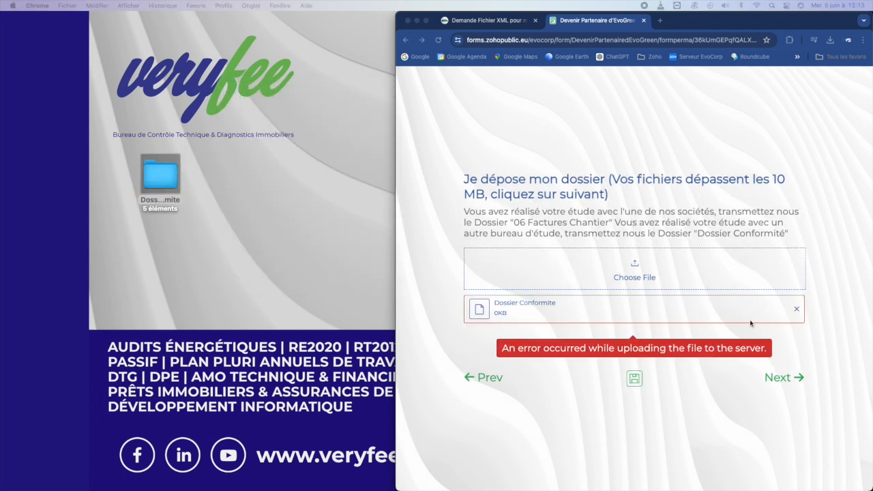
pyautogui.click(797, 311)
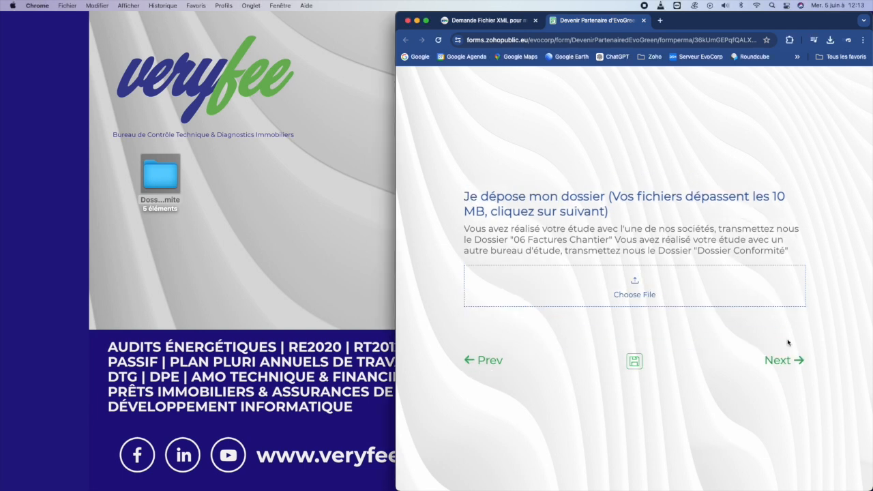
pyautogui.click(779, 361)
# - Paste the WeTransfer share link into the link field and advance to Mes Commentaires
pyautogui.moveTo(699, 250); pyautogui.dragTo(462, 250)
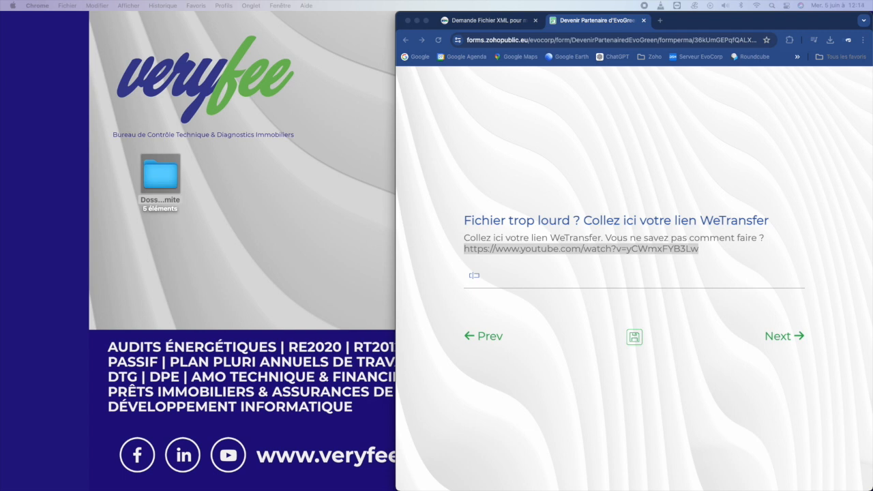
pyautogui.click(473, 274)
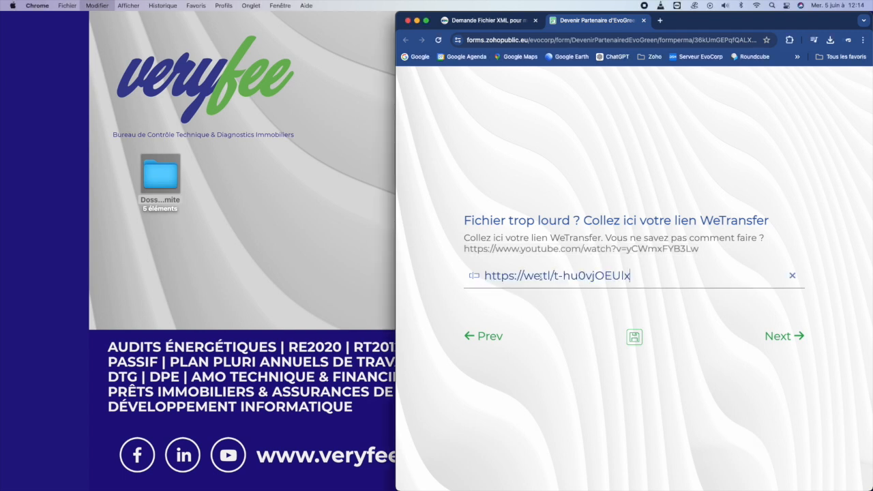
pyautogui.click(796, 336)
pyautogui.click(556, 323)
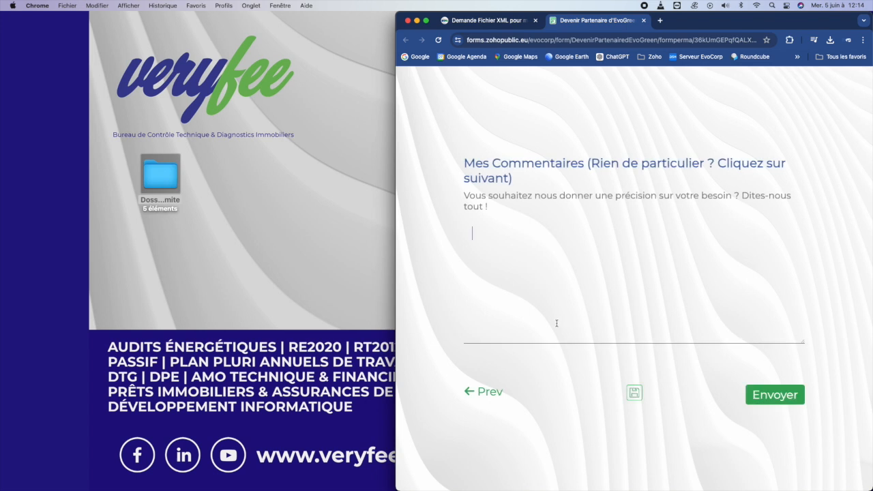
# - Send the request with Envoyer, leaving the comments empty
pyautogui.click(771, 393)
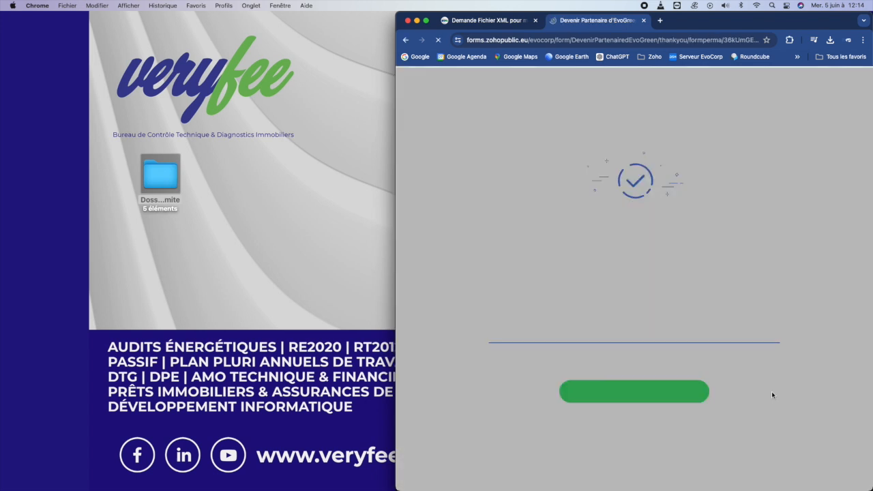